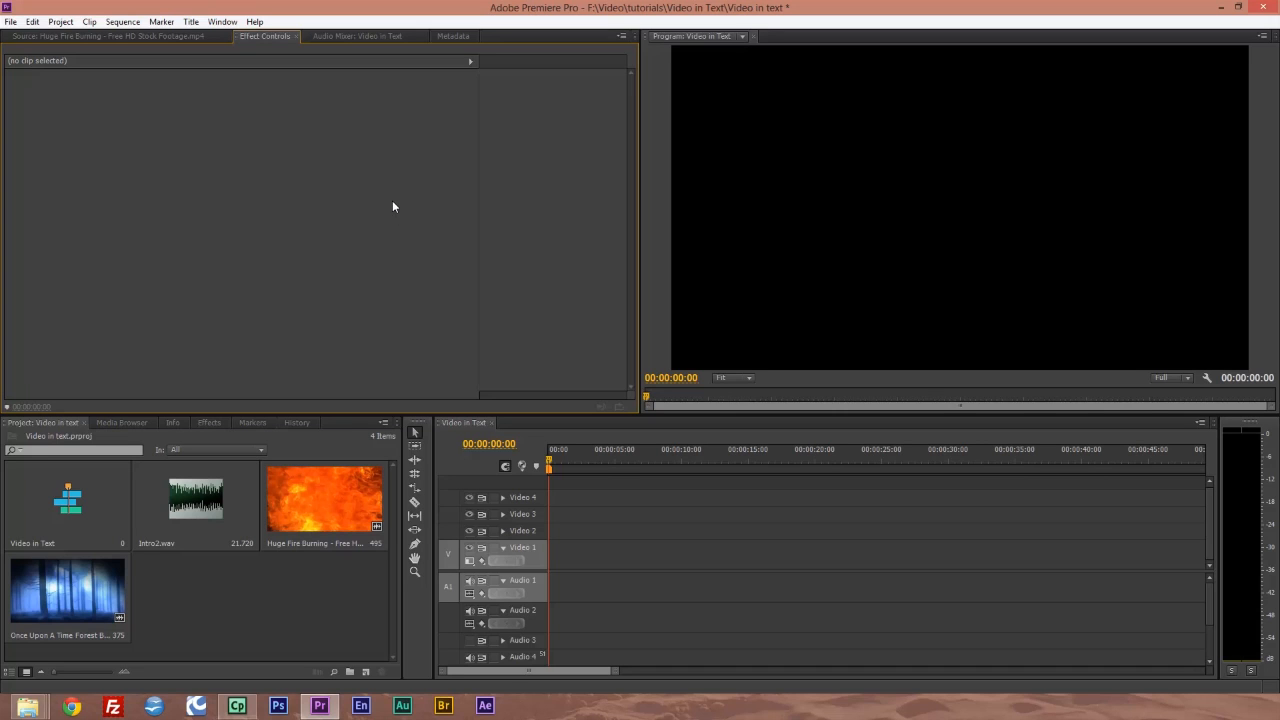
Create a new Default Still title named FIRE and confirm it.
click(190, 21)
mouse_move(219, 37)
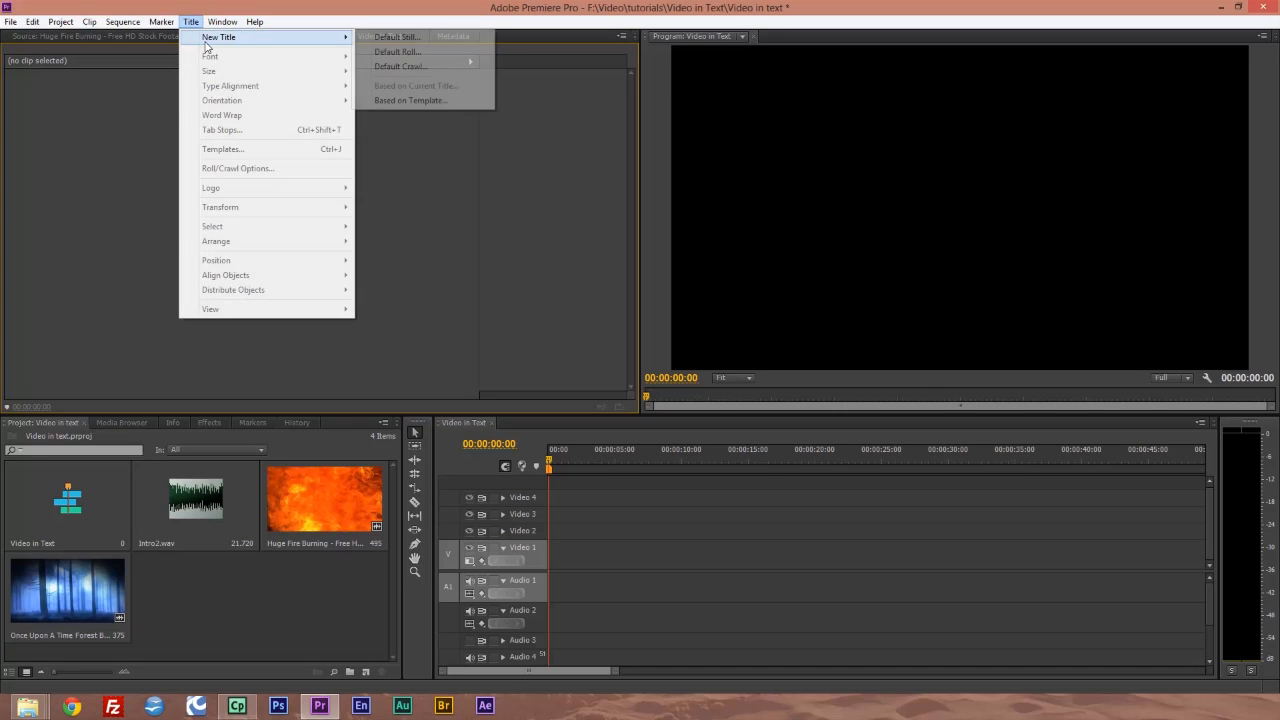
click(416, 38)
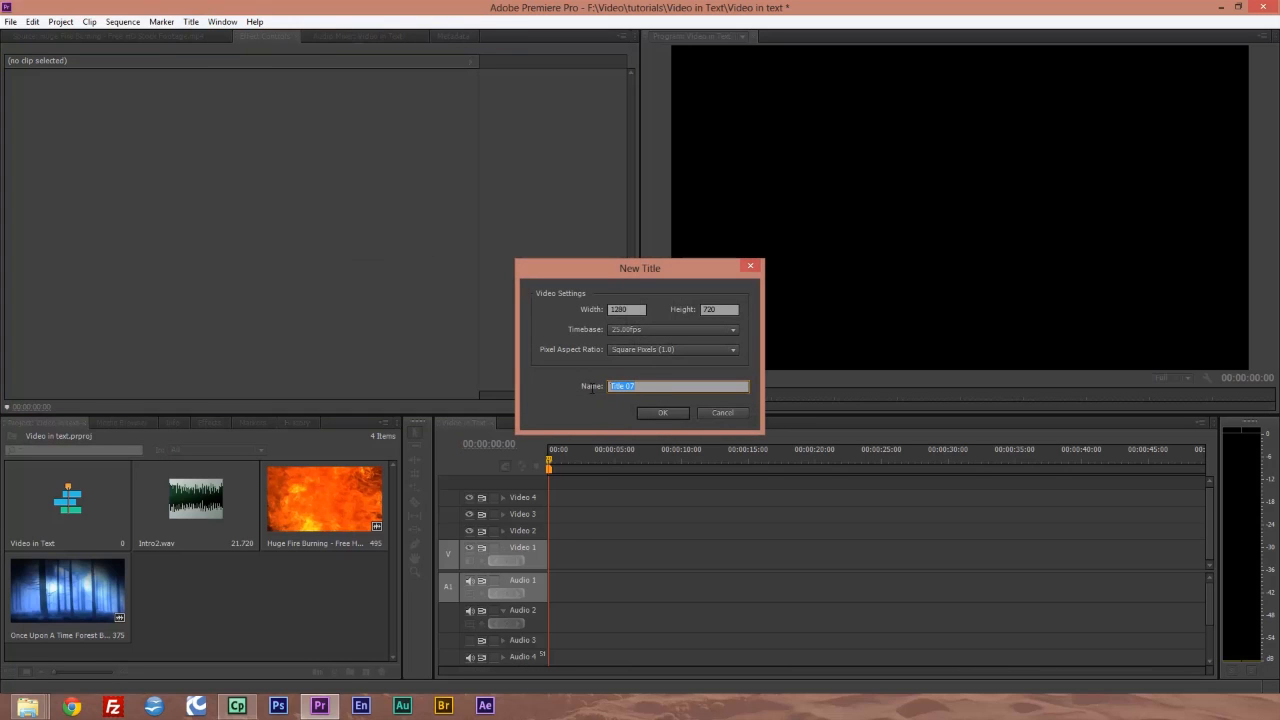
text(FIRE)
click(672, 410)
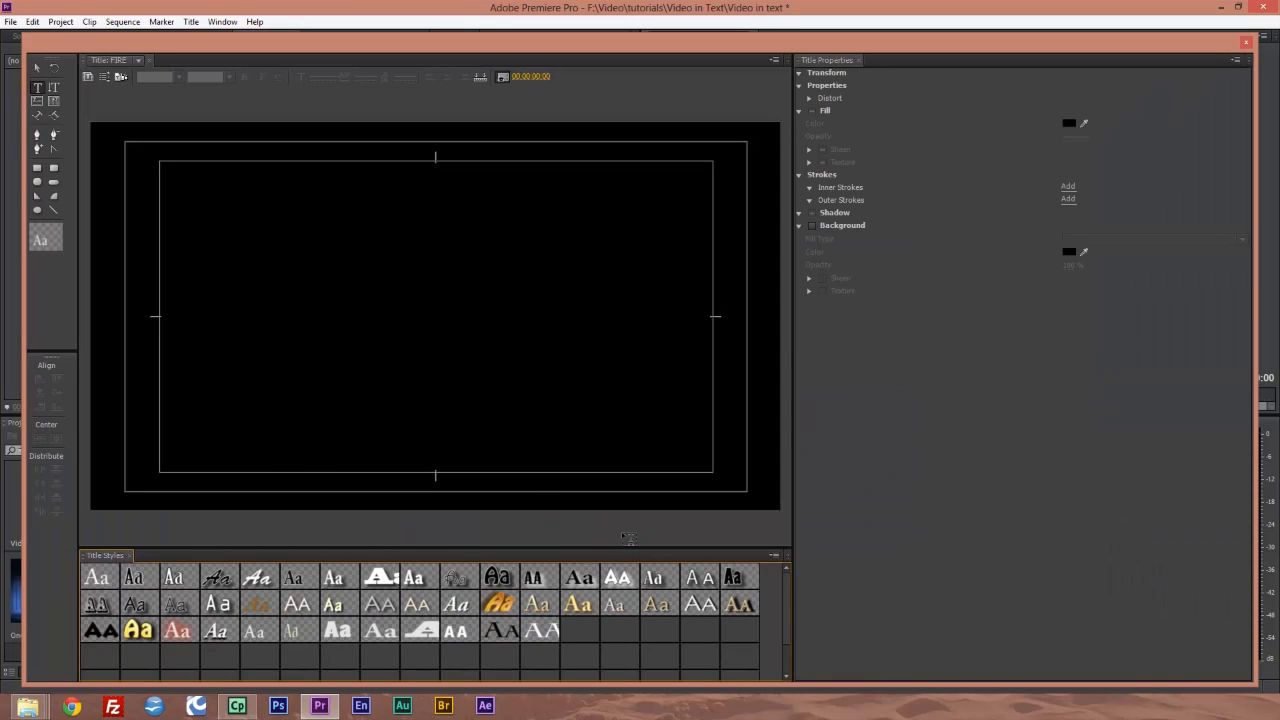
Write FOREST FIRE on two lines, centre-aligned and centred in frame, in Blackoak White 75 style.
click(238, 227)
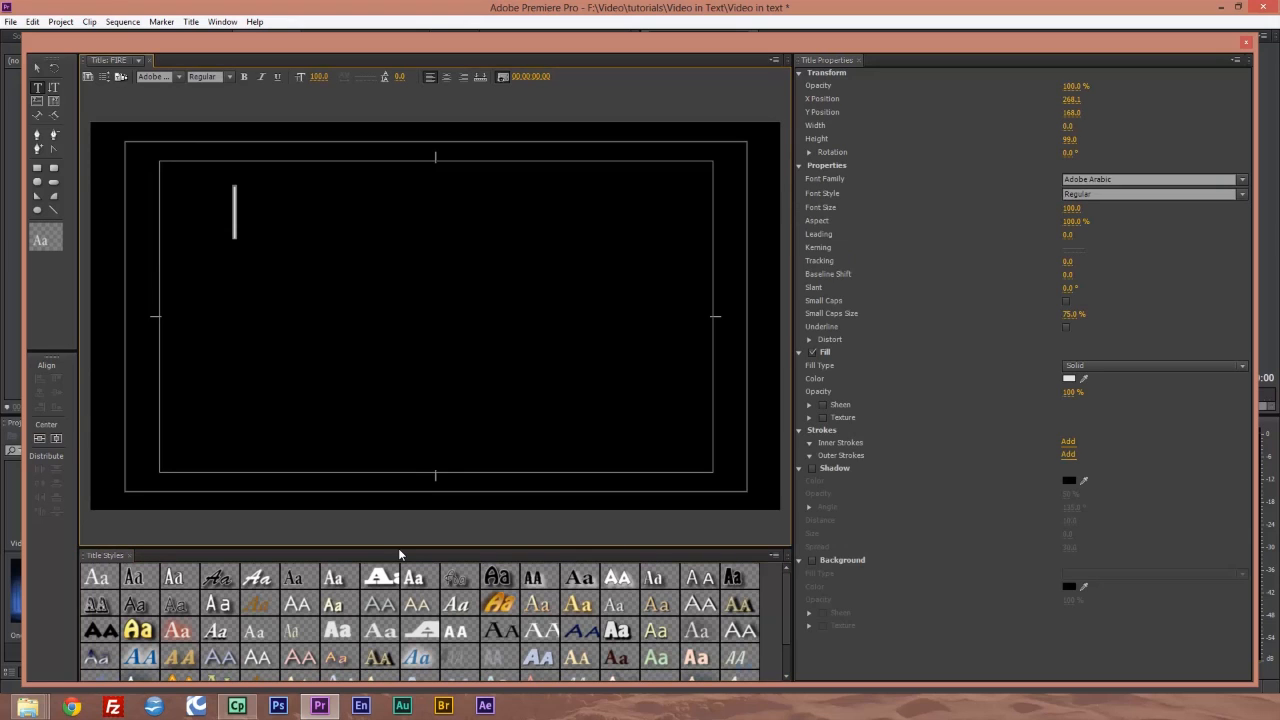
text(FOREST)
key(Return)
text(FIR)
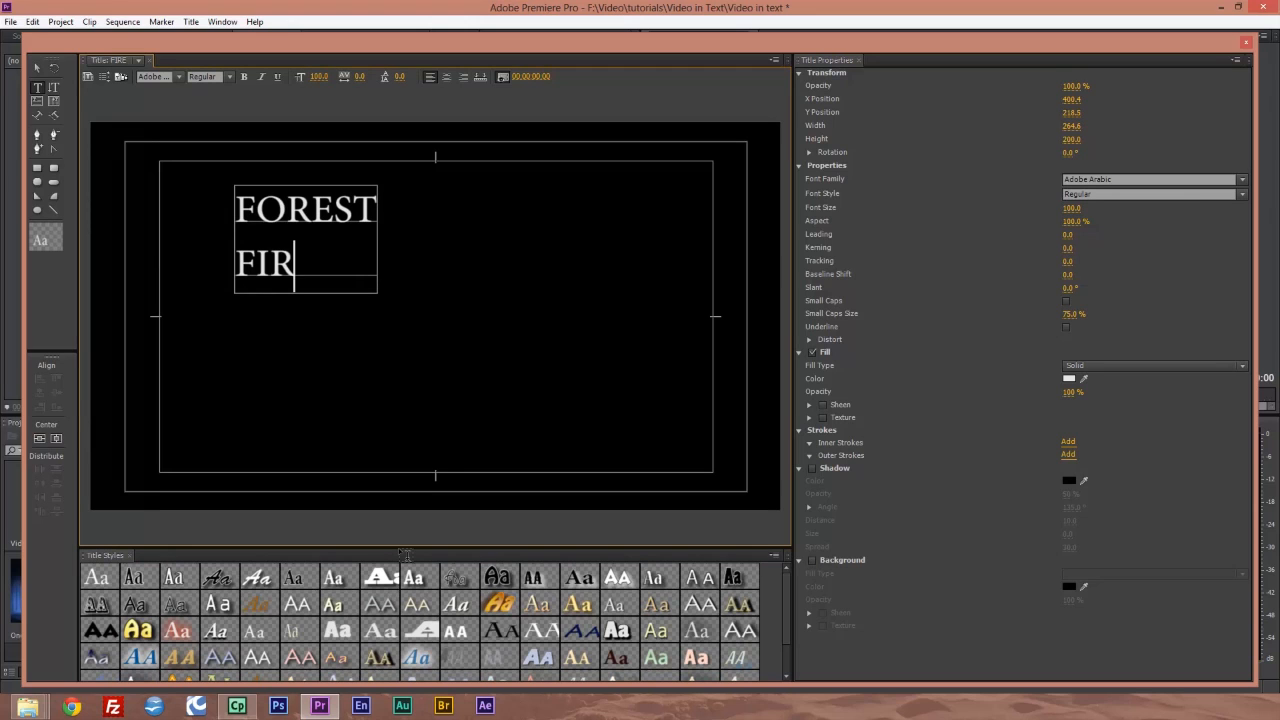
text(E)
click(448, 77)
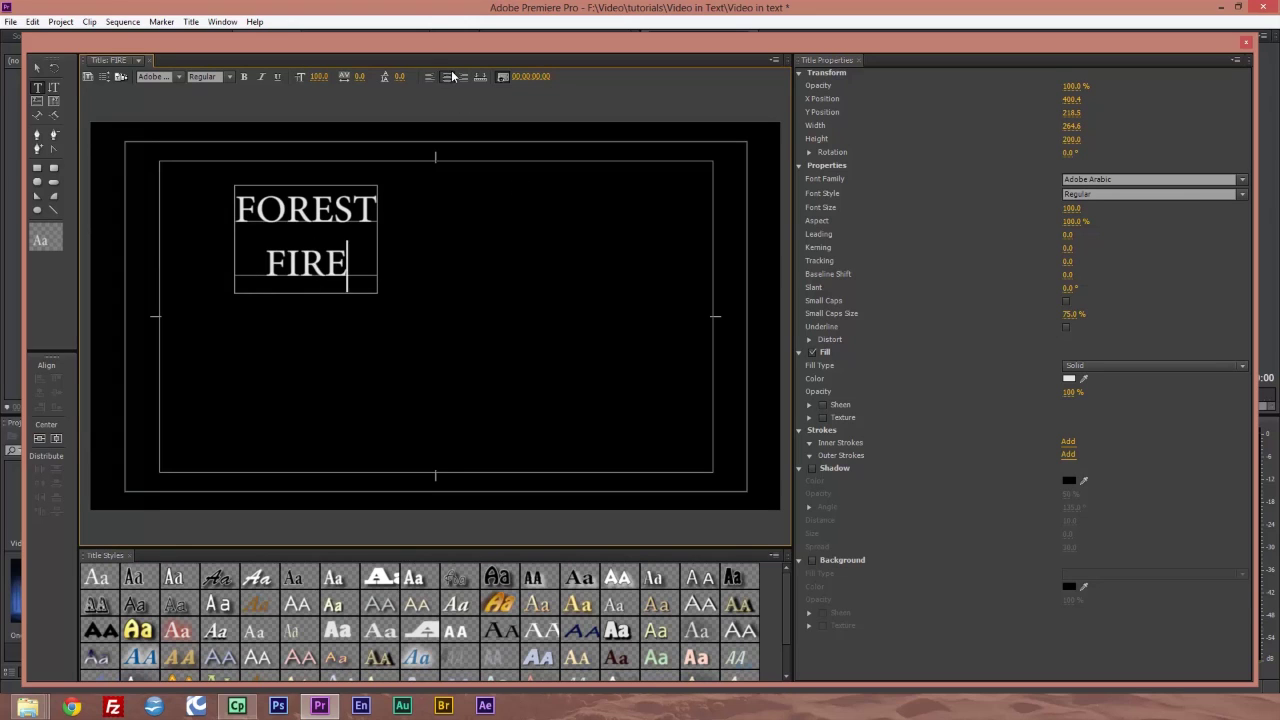
click(39, 438)
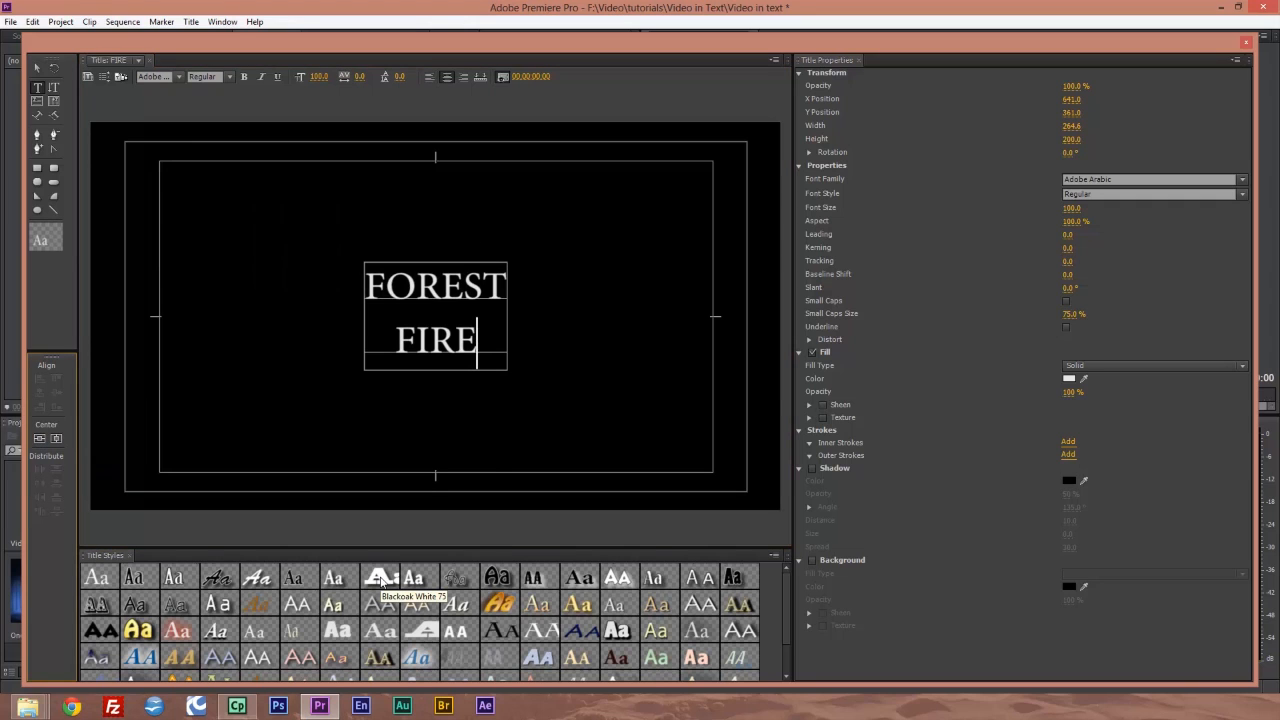
click(381, 581)
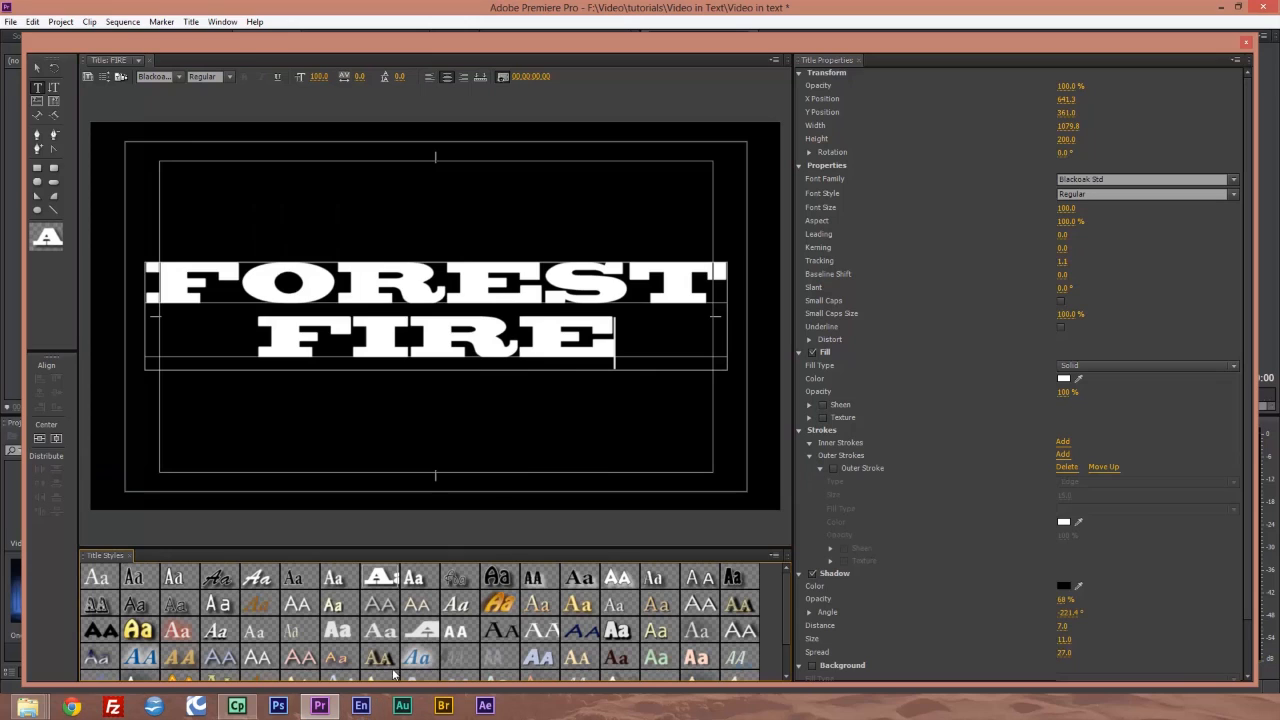
Enlarge the word FIRE beyond FOREST and leave the title designer.
click(614, 344)
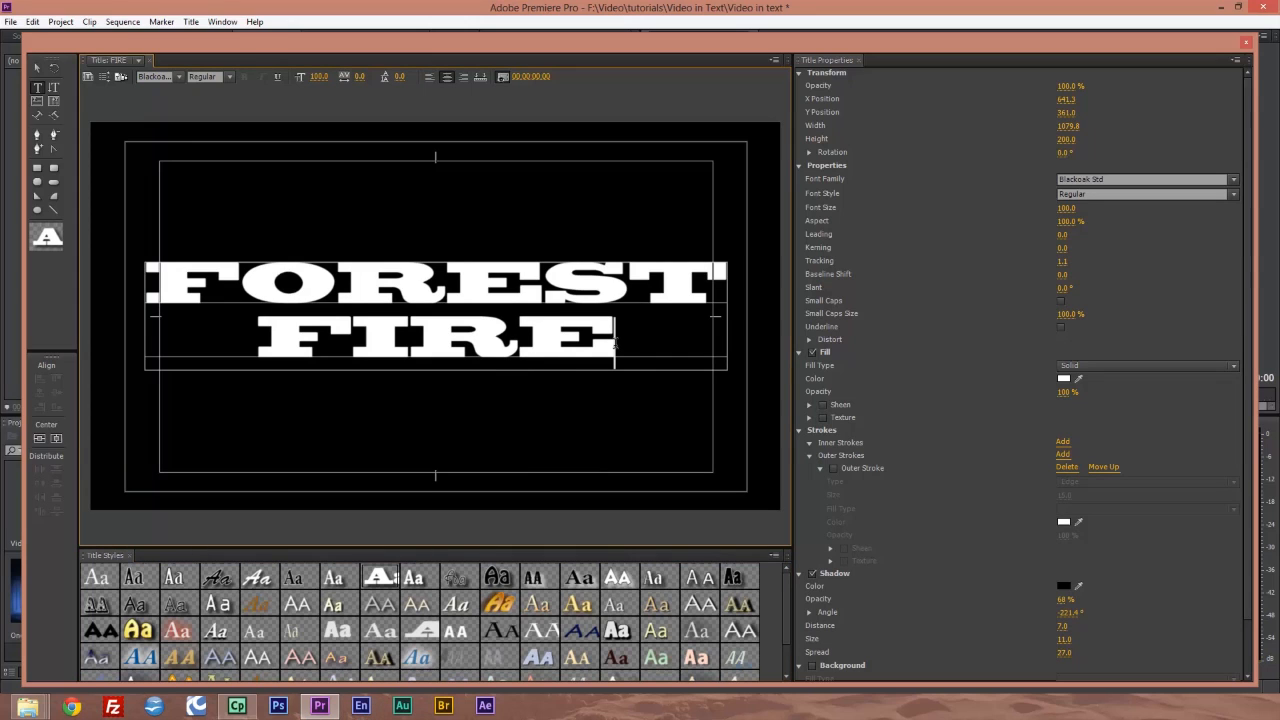
shift+click(252, 338)
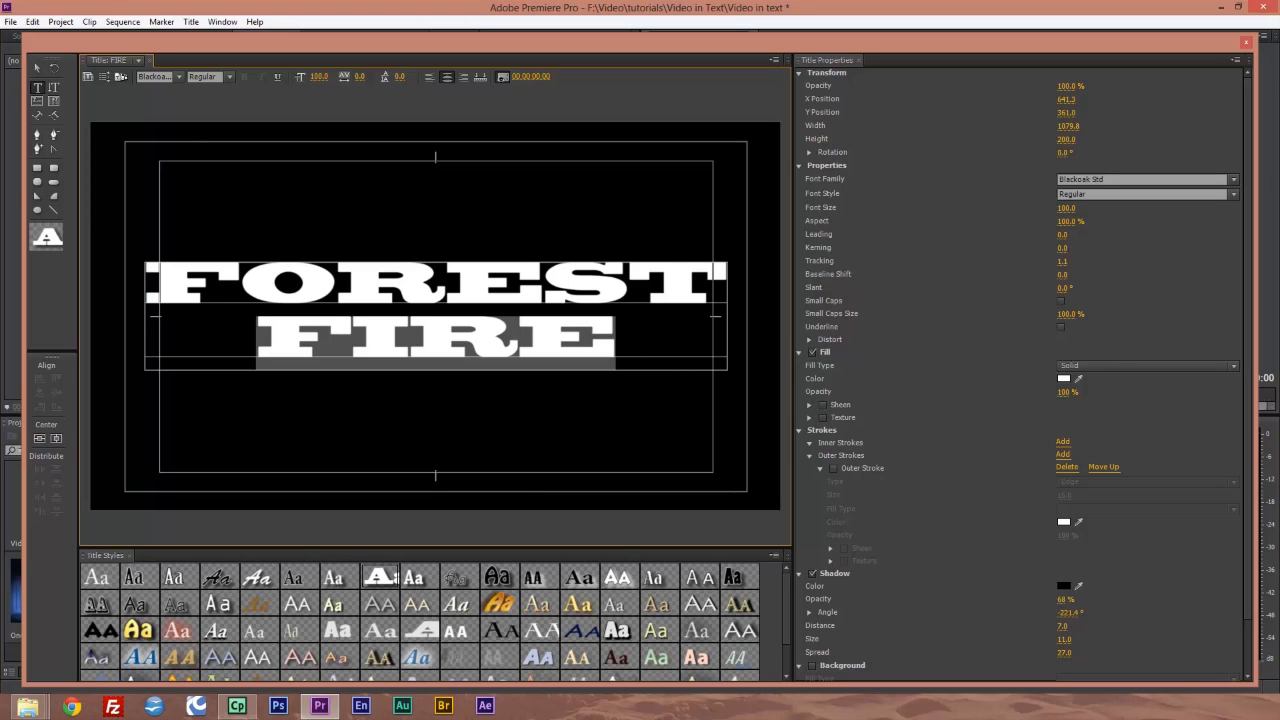
drag(318, 76, 382, 76)
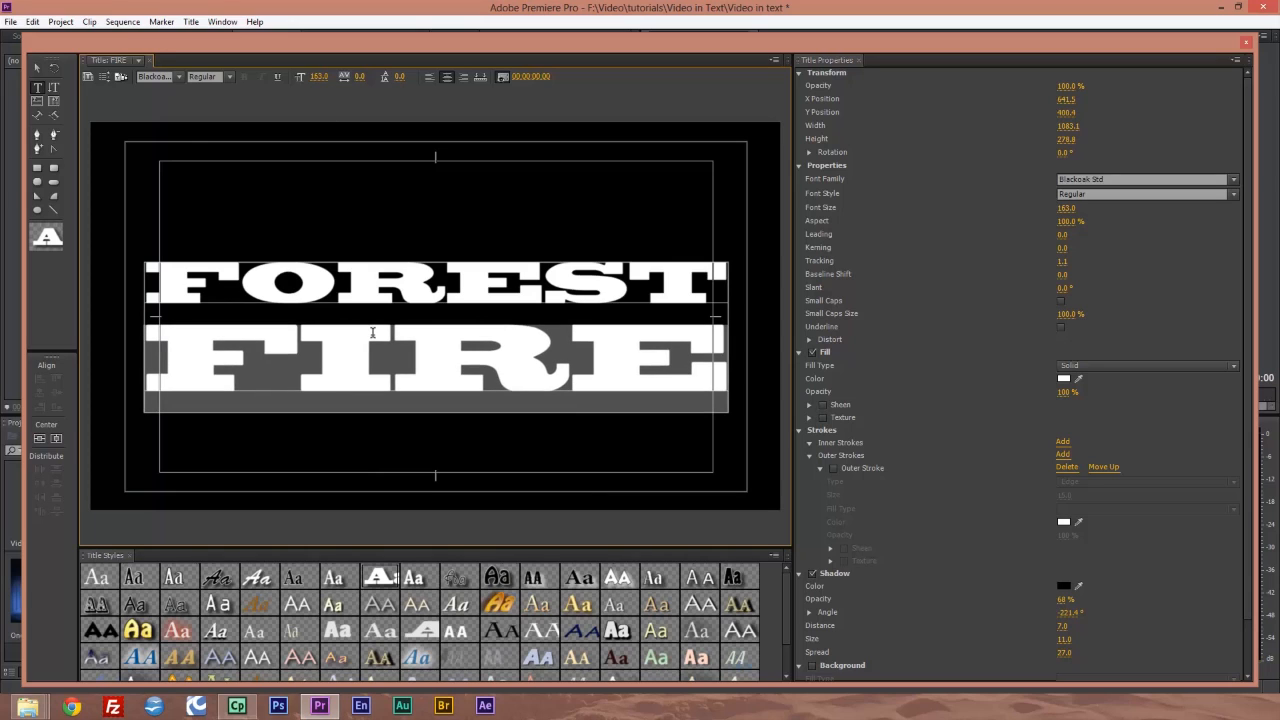
click(1245, 42)
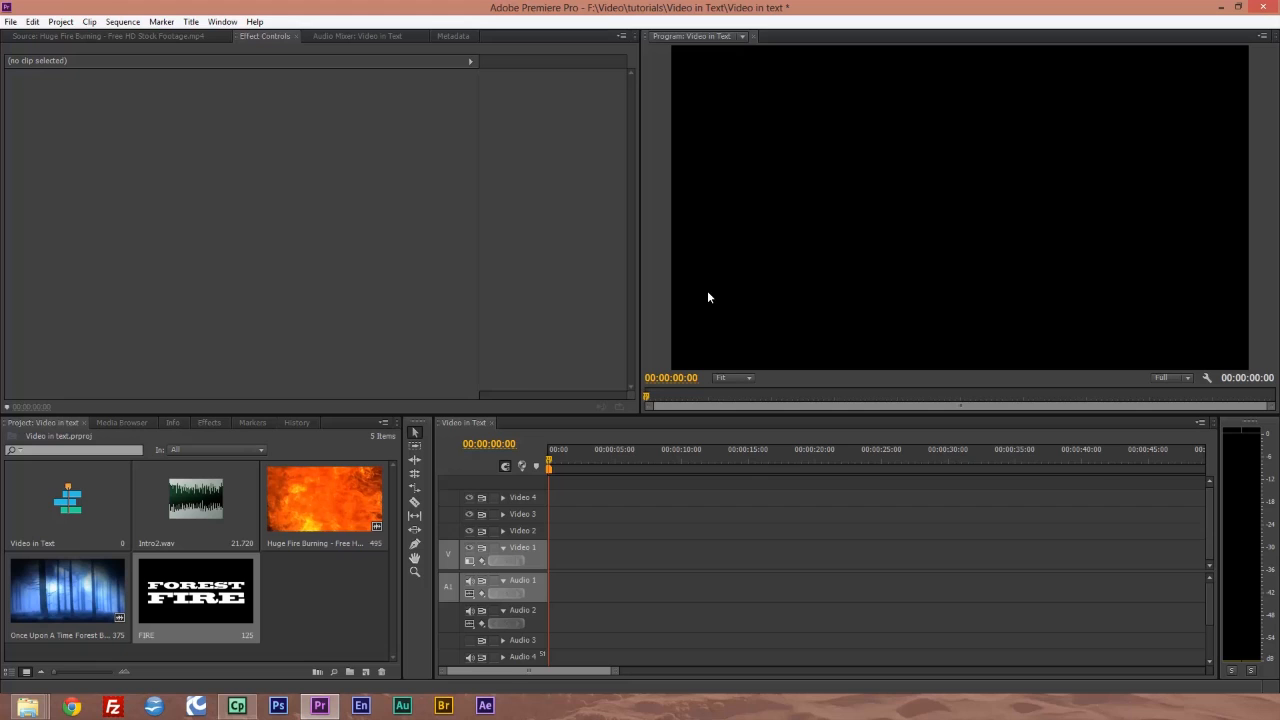
Duplicate the FIRE title in the Project panel and open FIRE Copy for editing.
click(208, 601)
right_click(208, 601)
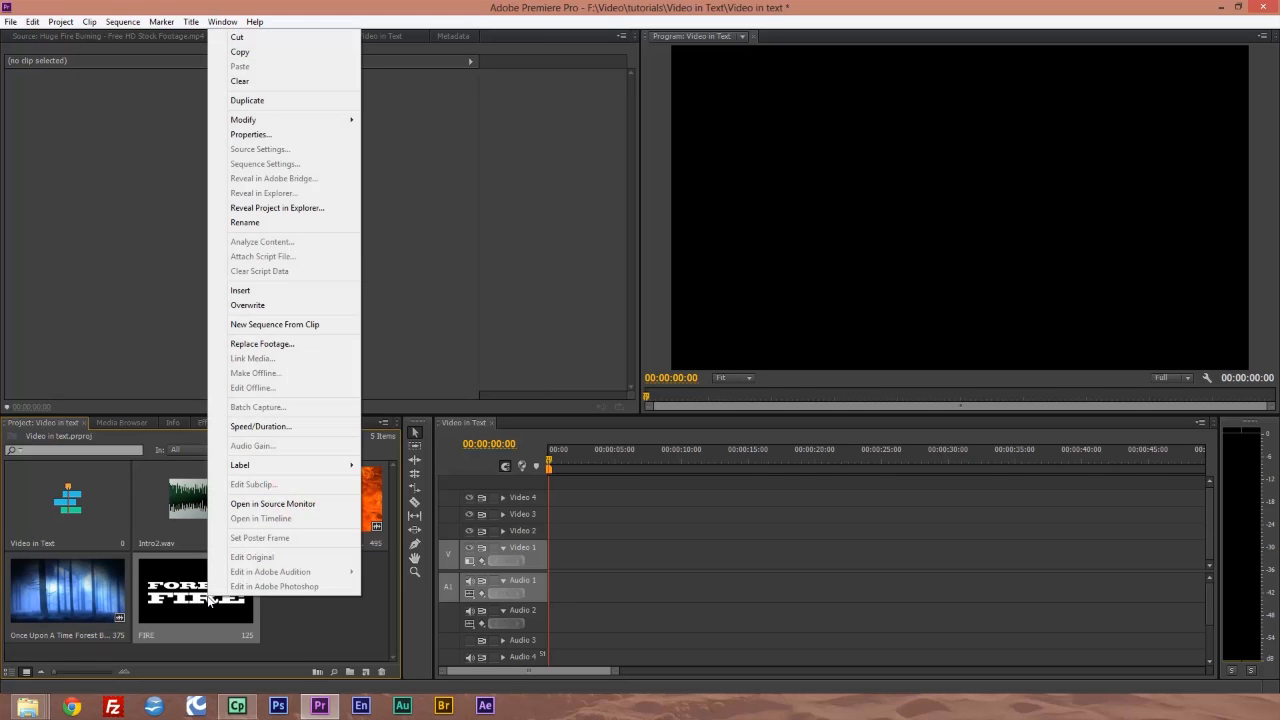
click(270, 104)
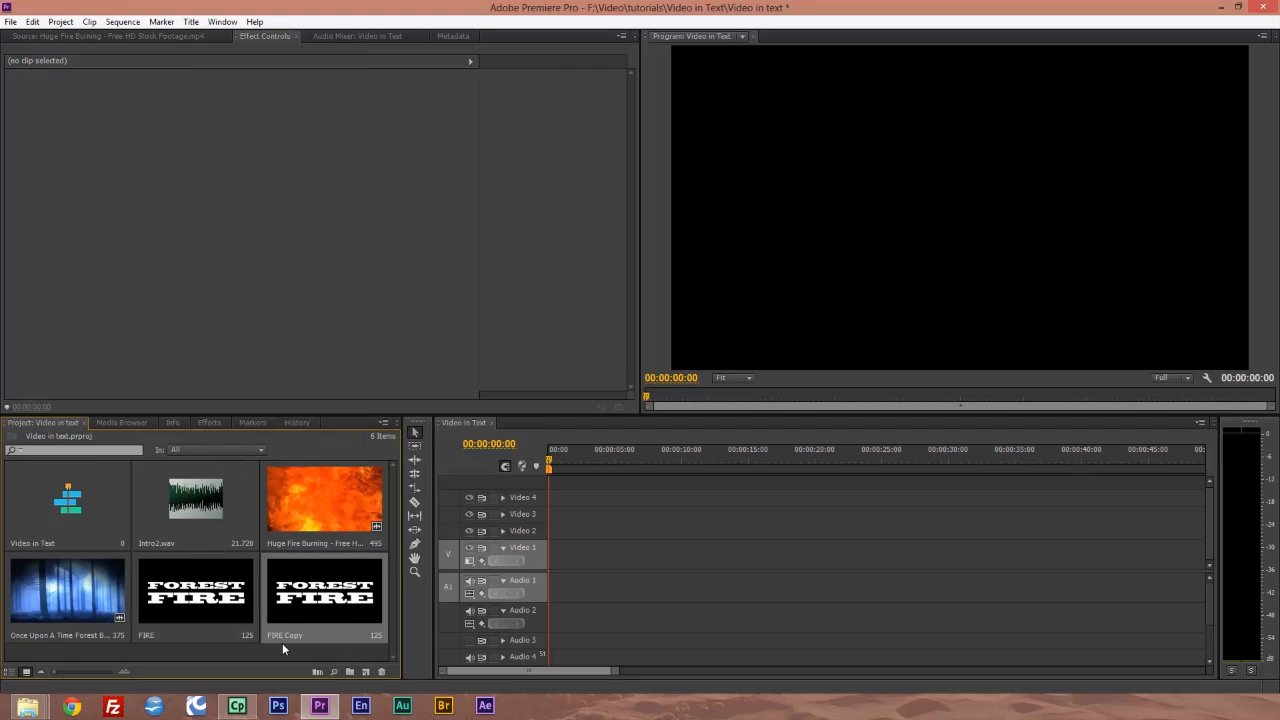
double_click(335, 593)
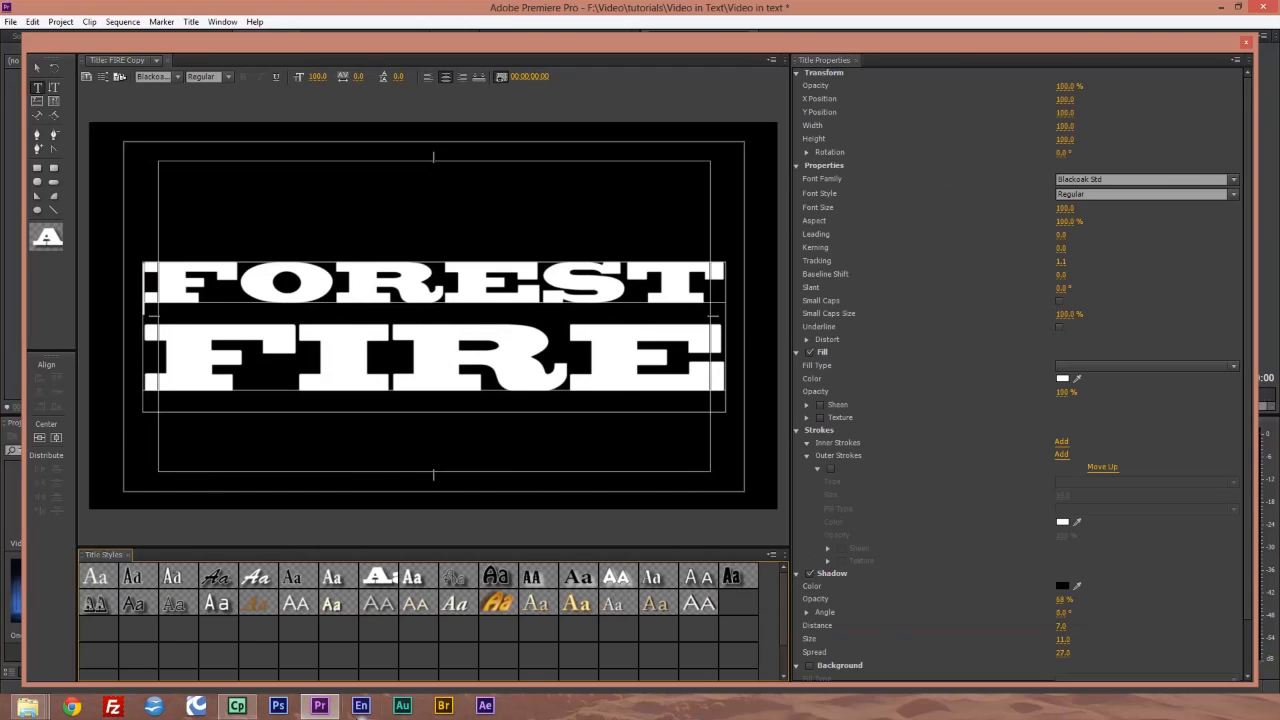
Give the text a black Ghost fill with an Outer Stroke outline around the letters.
click(1066, 383)
click(567, 403)
drag(597, 384, 580, 290)
click(787, 281)
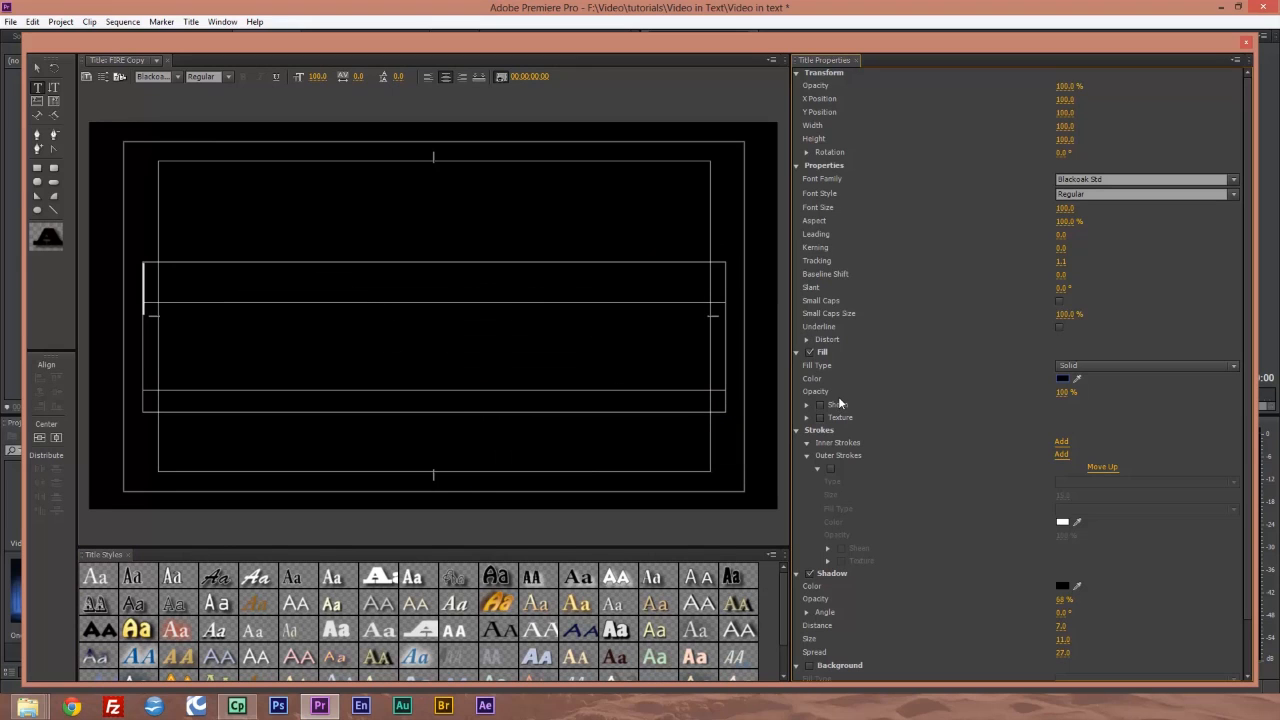
click(1128, 366)
click(1108, 468)
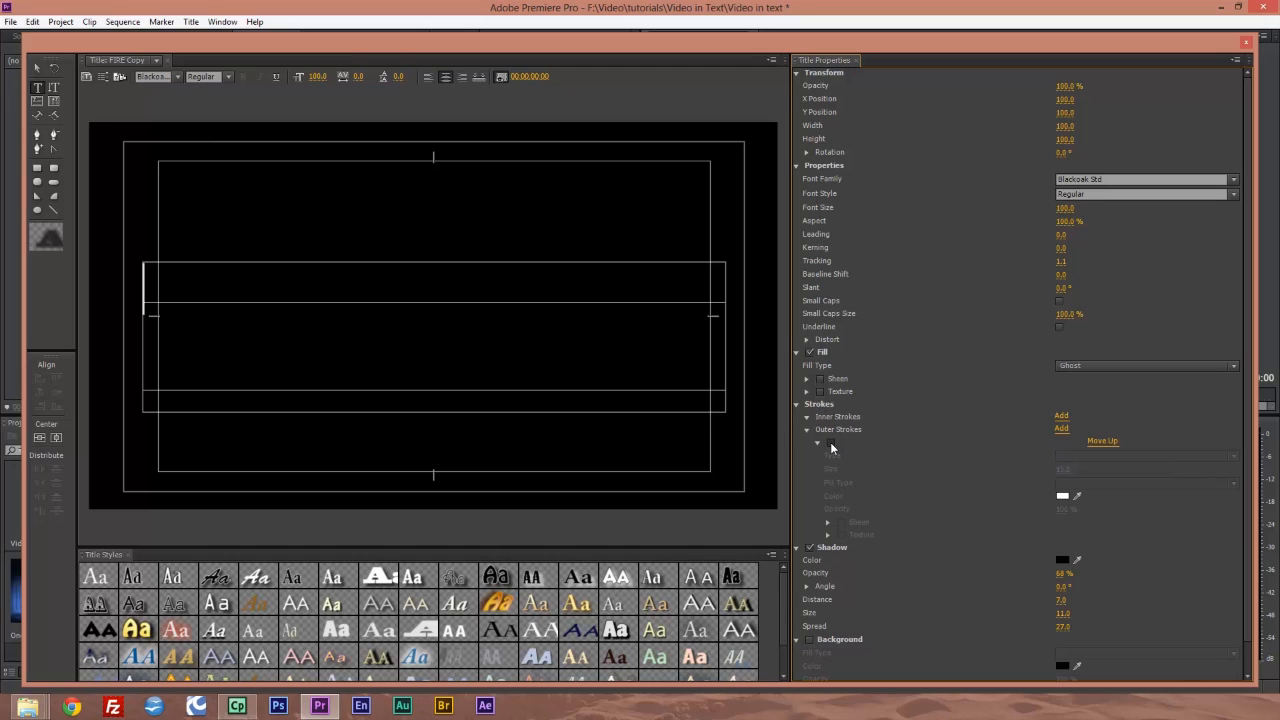
click(830, 443)
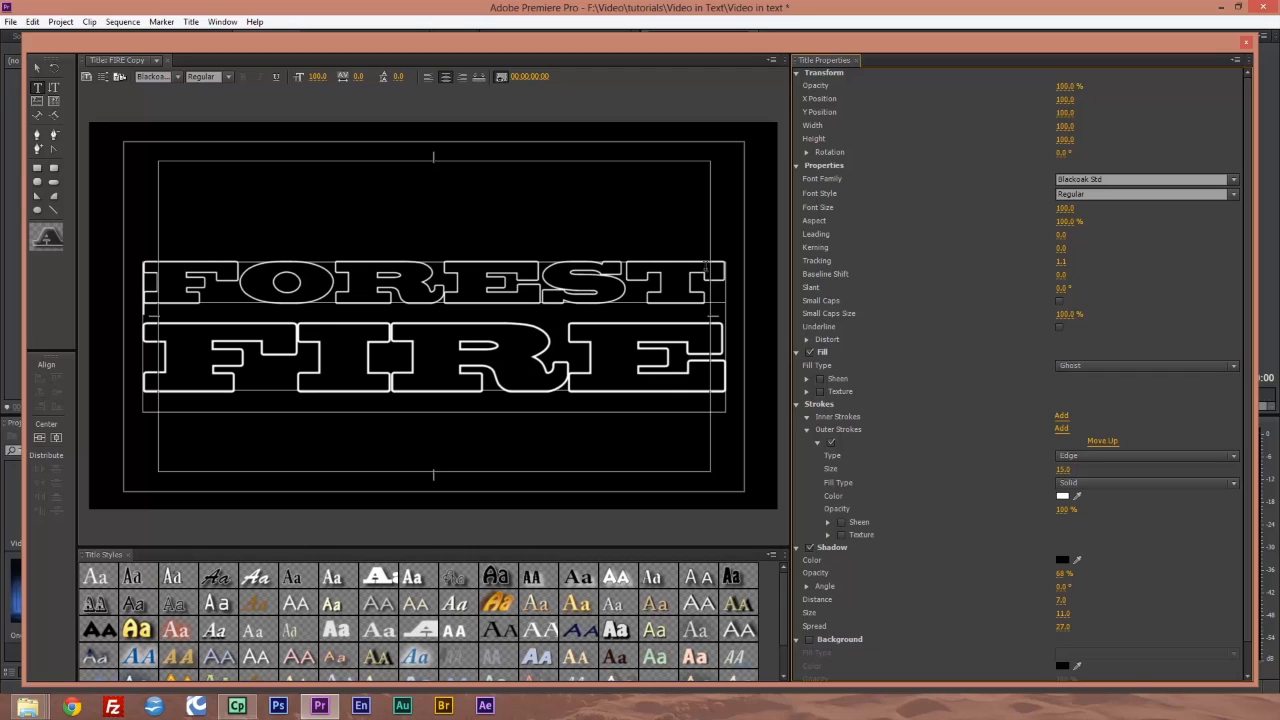
Thicken the FOREST line's outer stroke to size 25 and leave the title editor.
click(722, 287)
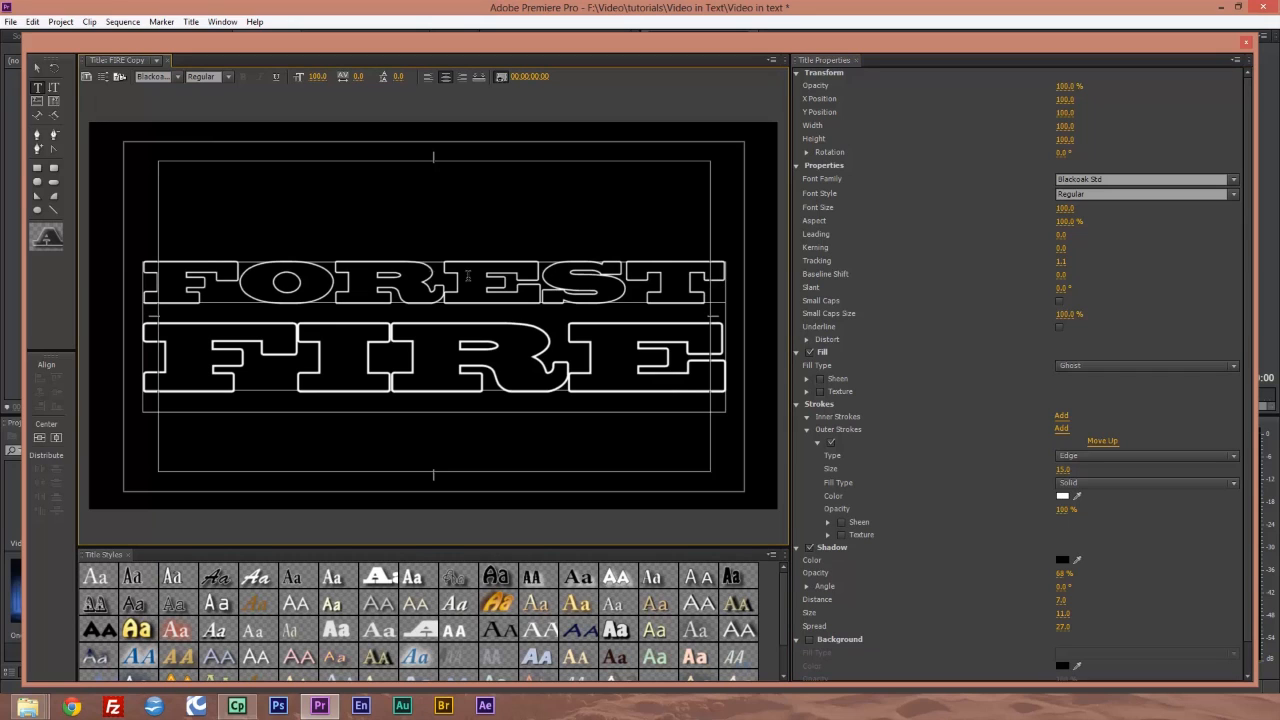
drag(432, 277, 163, 279)
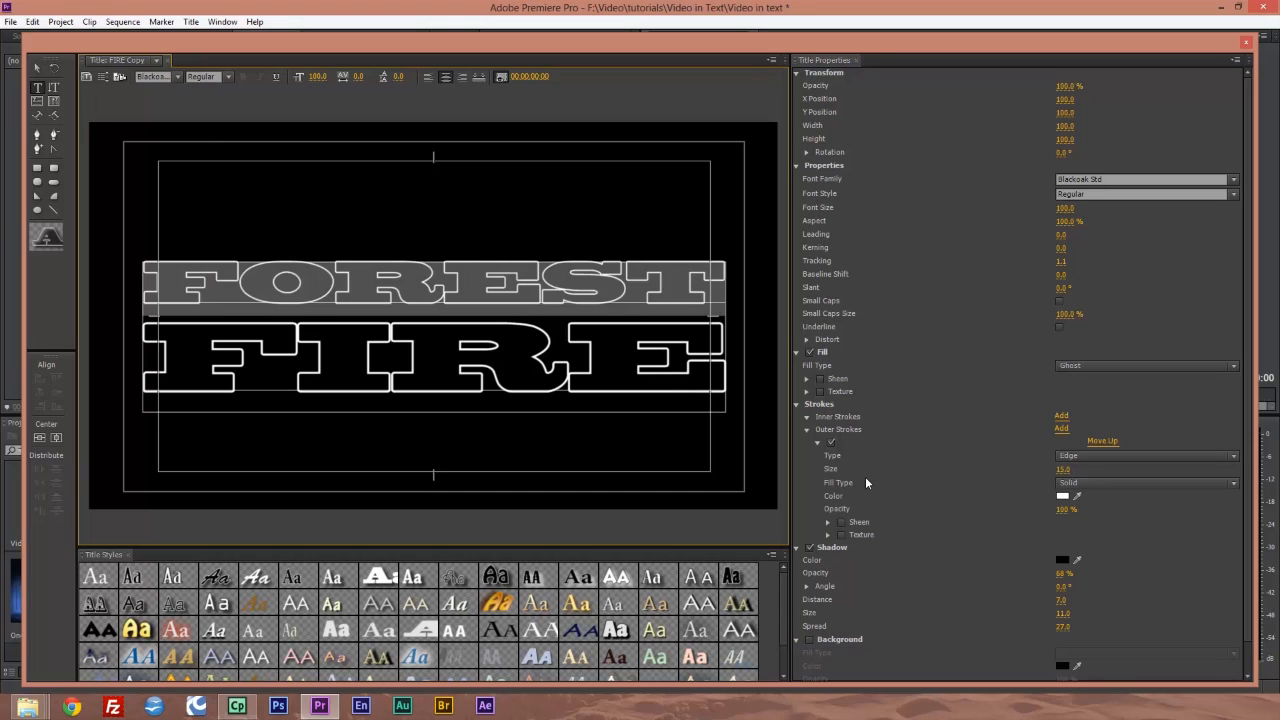
drag(1058, 471, 1085, 471)
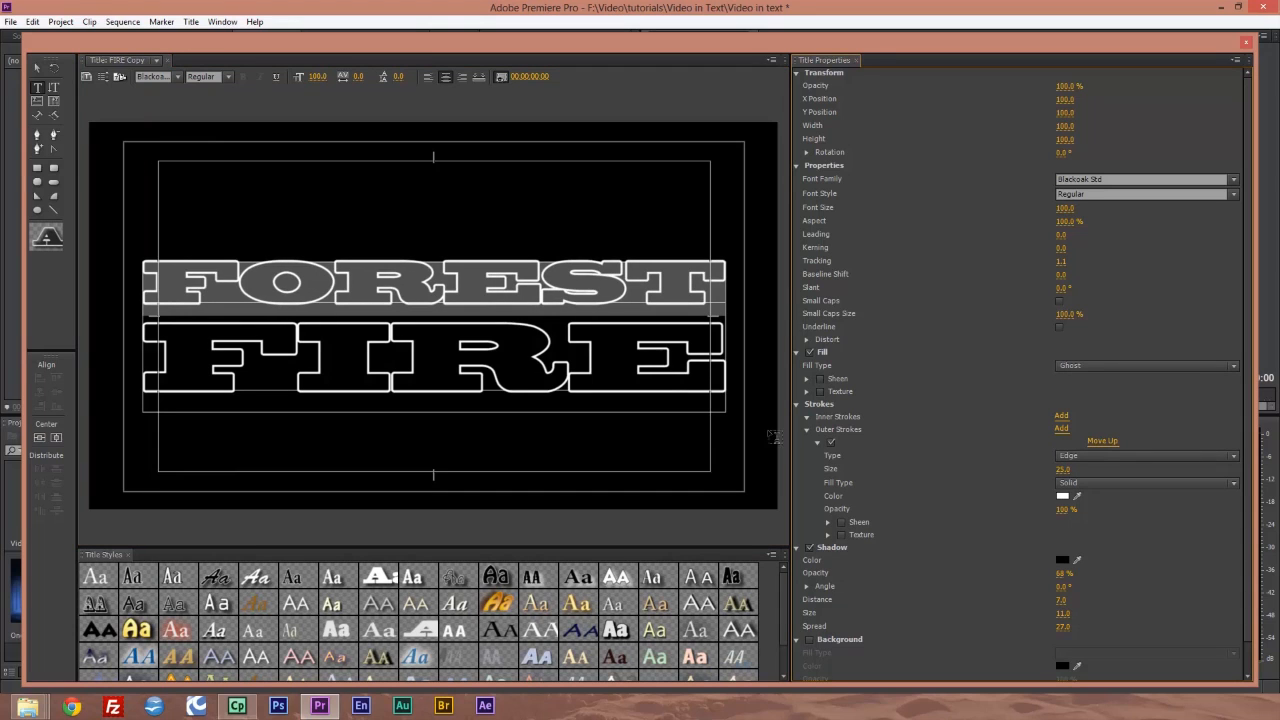
click(703, 413)
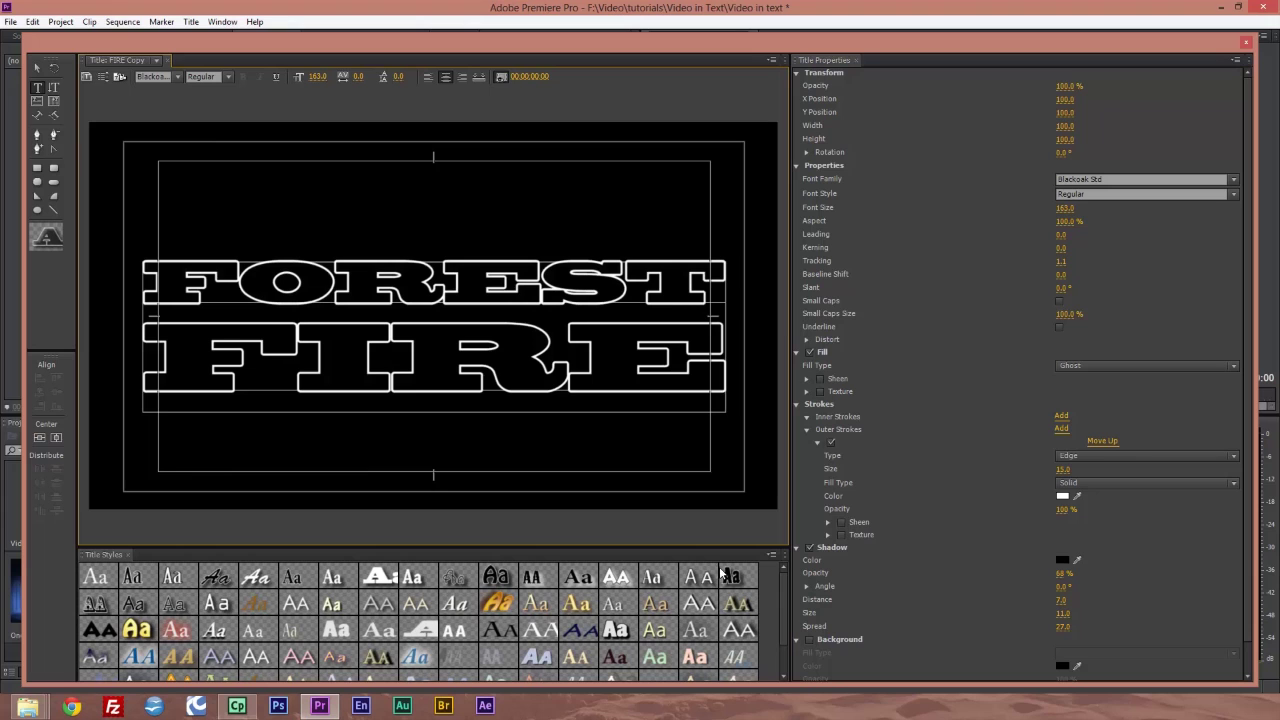
click(1245, 46)
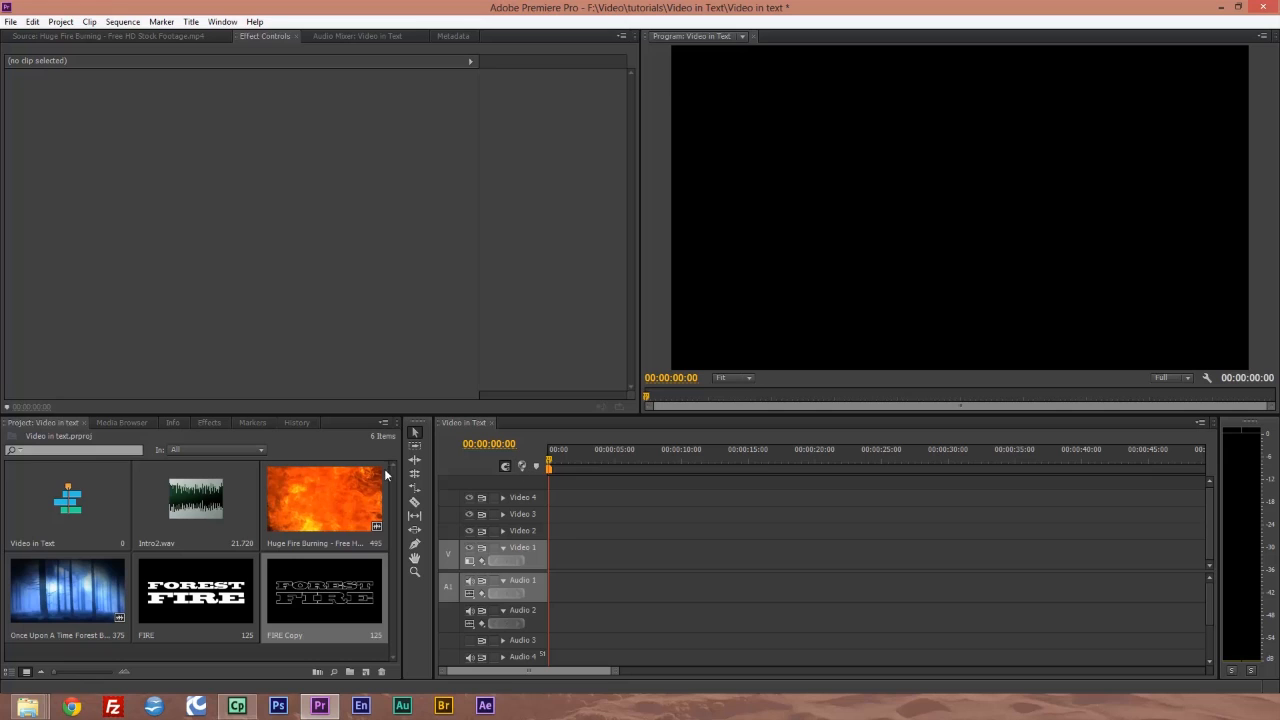
Preview Intro2.wav and place its audio on Audio 1 at the timeline start.
double_click(196, 510)
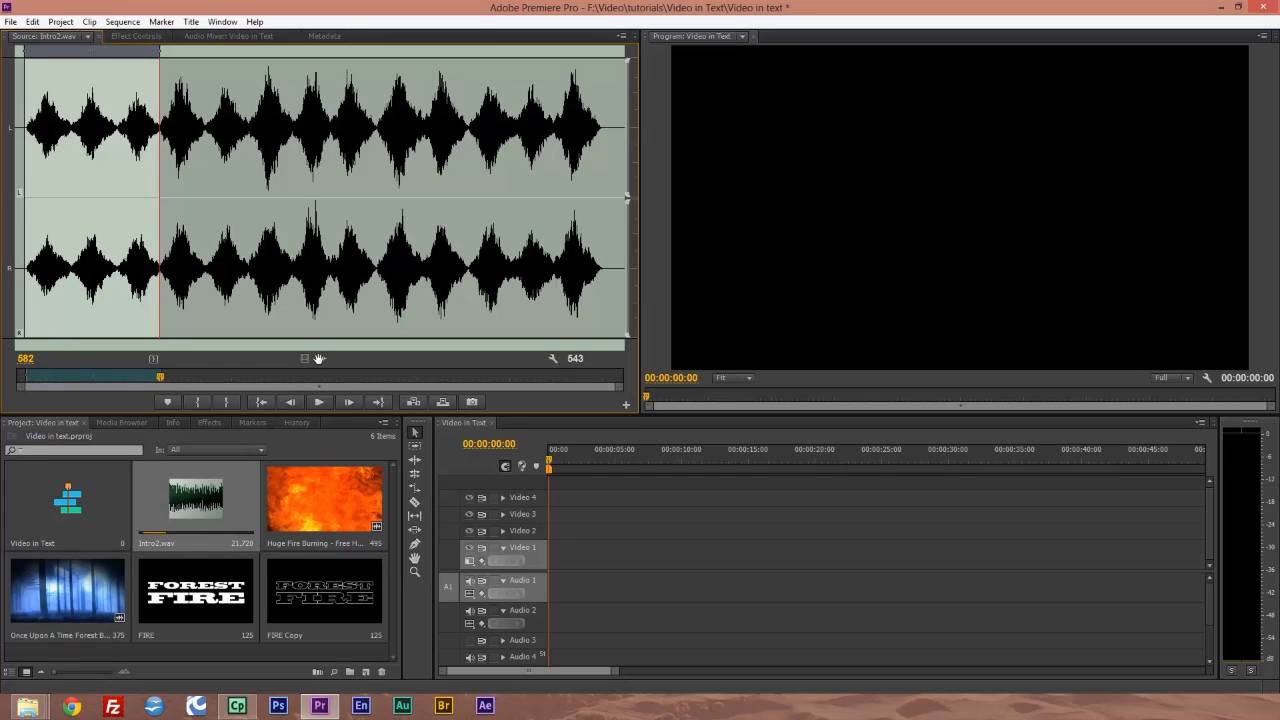
drag(320, 359, 555, 597)
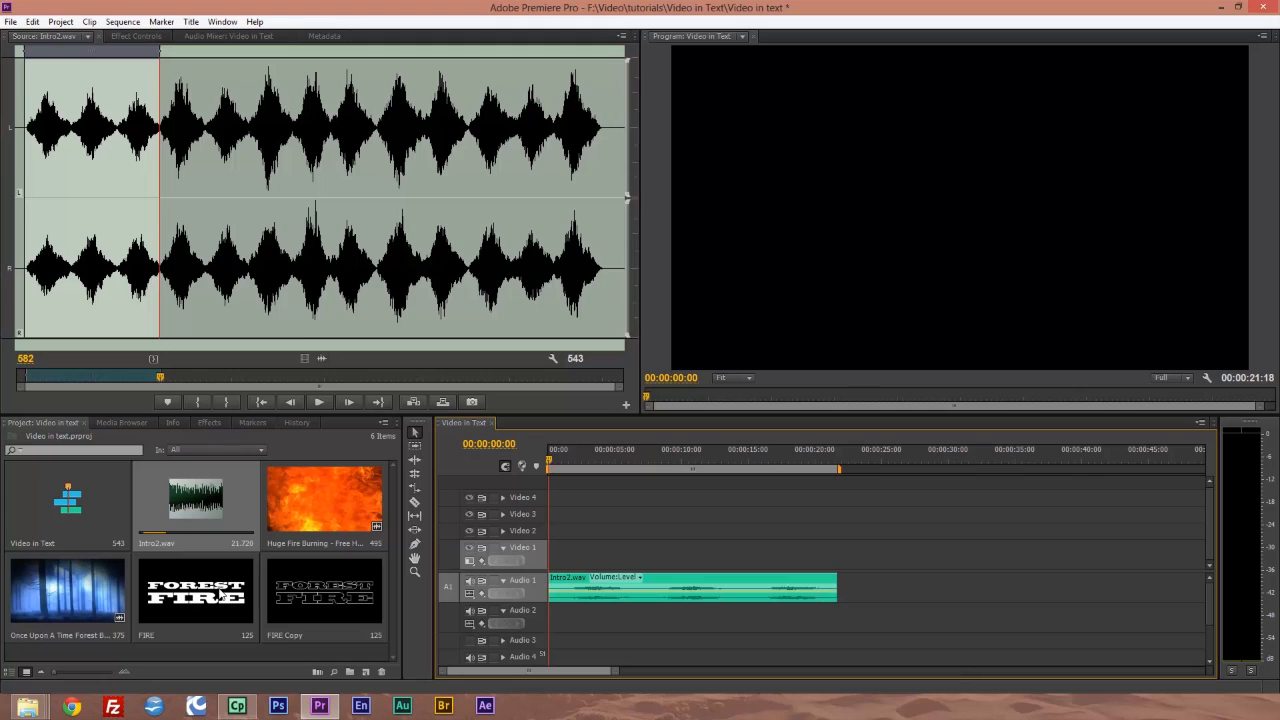
click(286, 591)
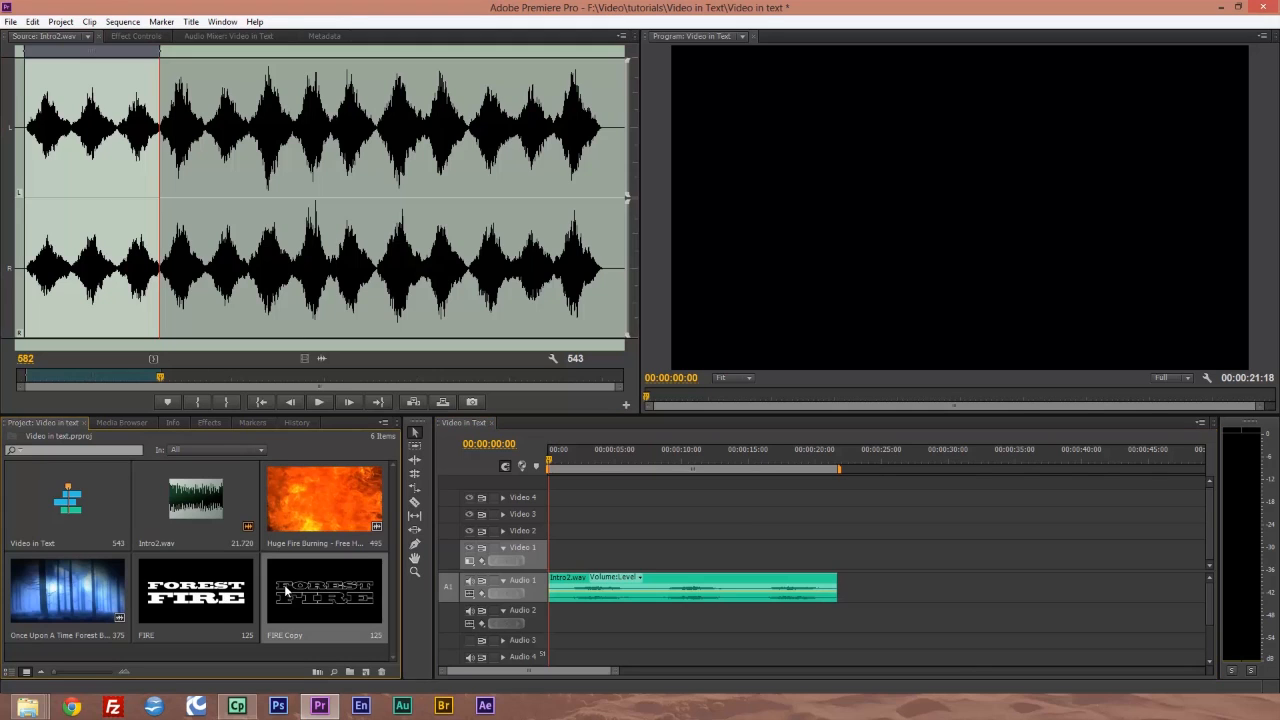
Place FIRE Copy on Video 2 and FIRE on Video 4 at 00:00.
drag(286, 591, 560, 533)
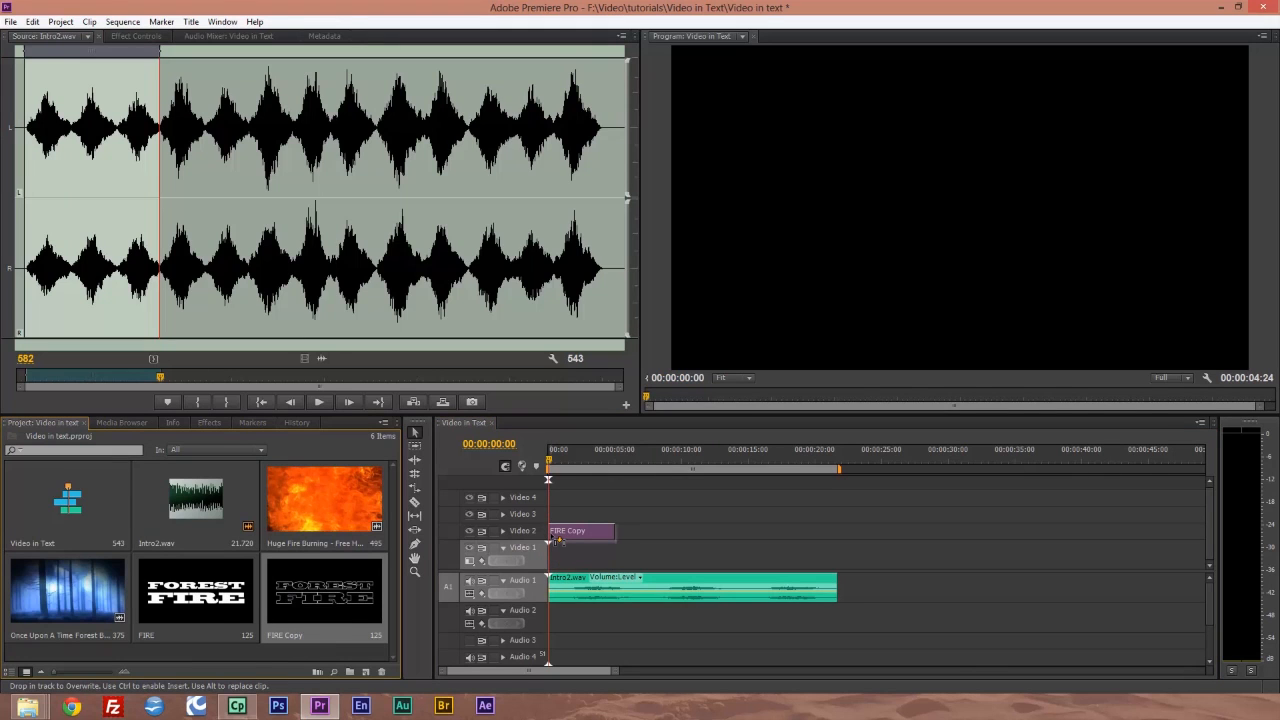
drag(561, 533, 561, 533)
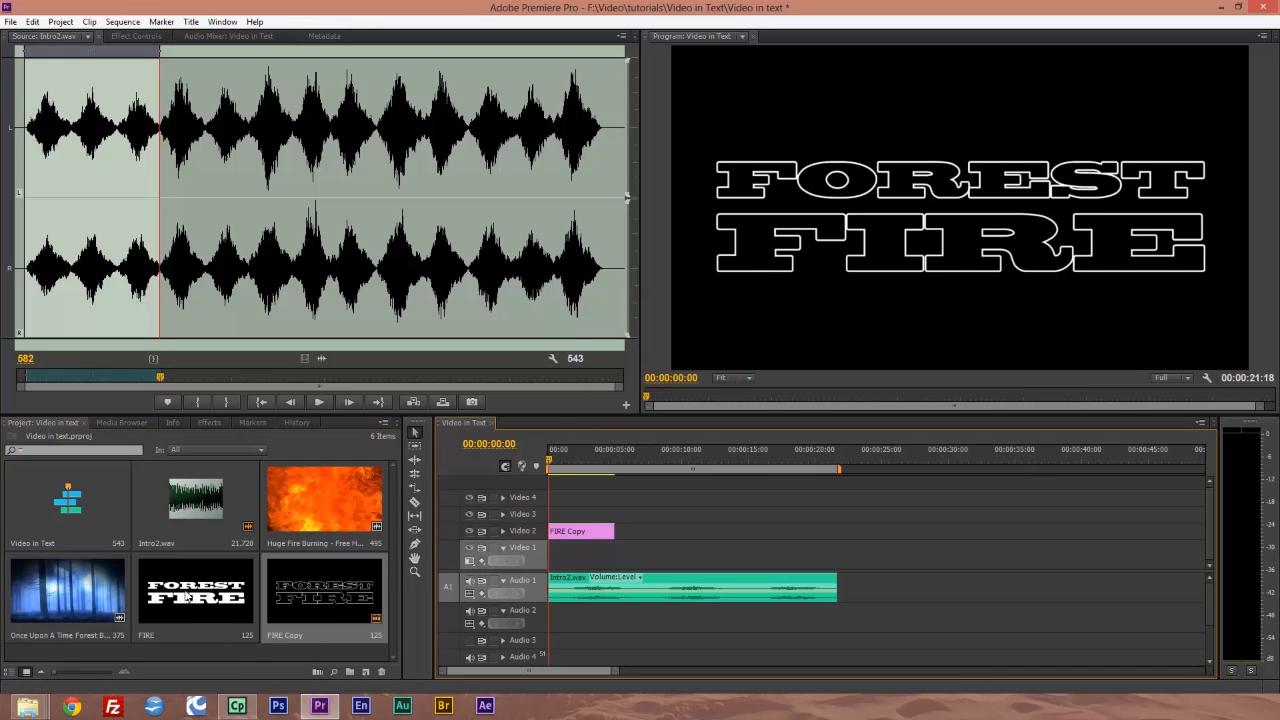
drag(185, 597, 563, 502)
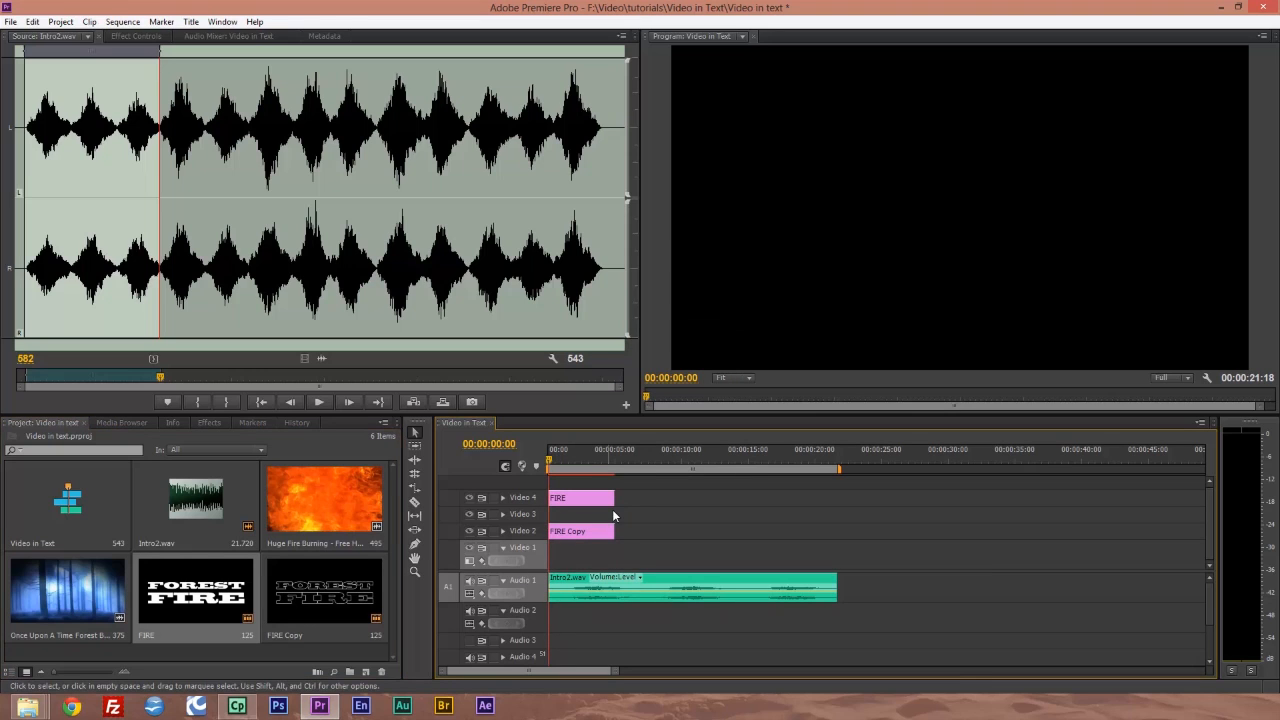
Extend both title clips to the end of the Intro2.wav music and preview the forest clip.
drag(614, 497, 837, 497)
drag(614, 531, 838, 531)
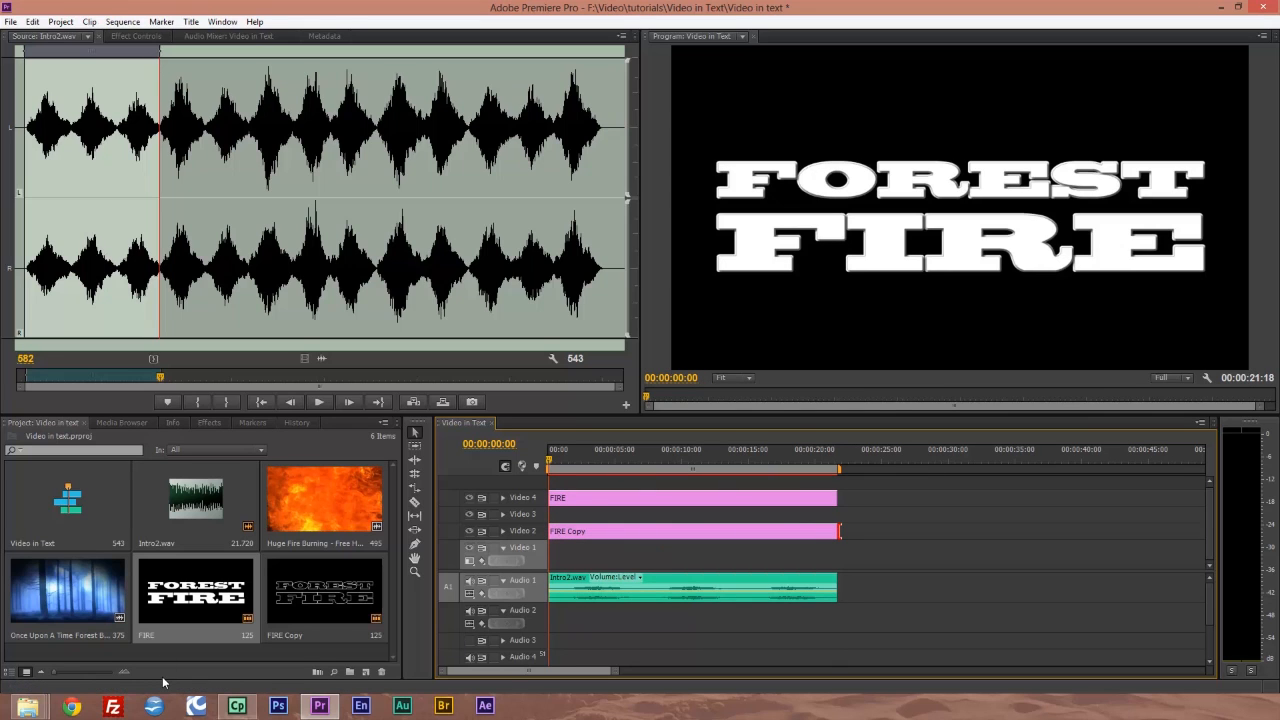
double_click(62, 605)
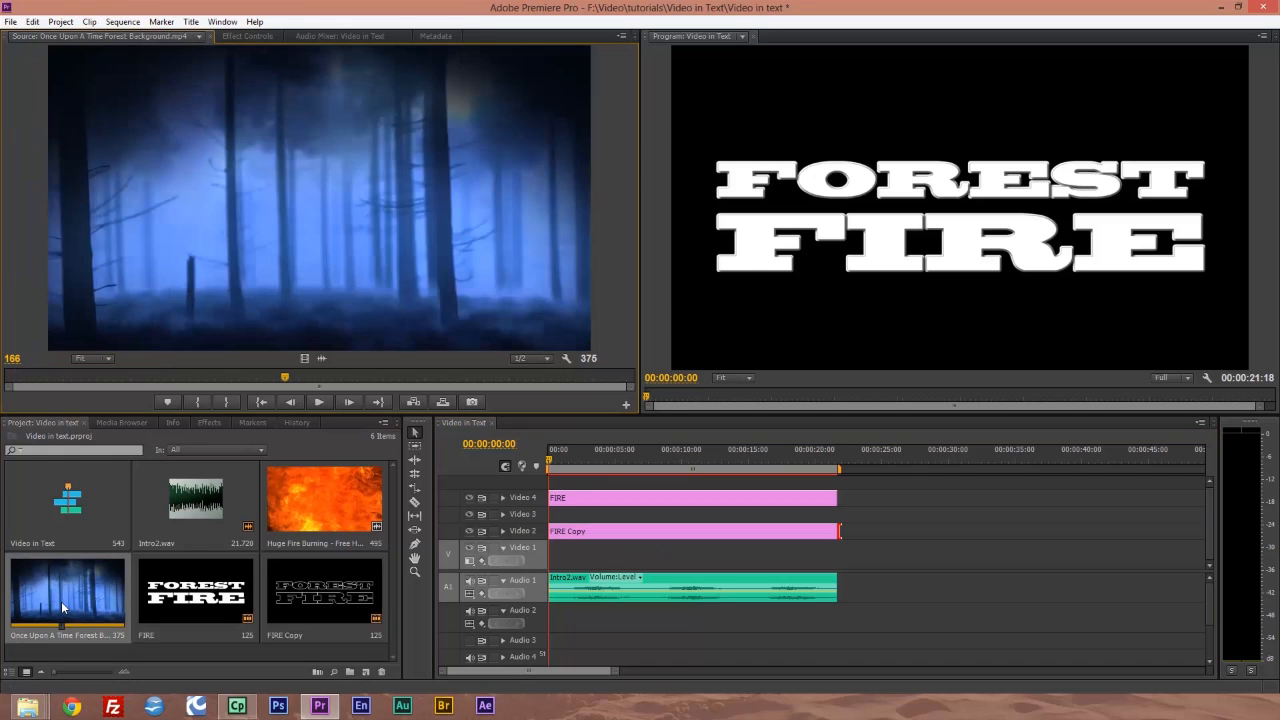
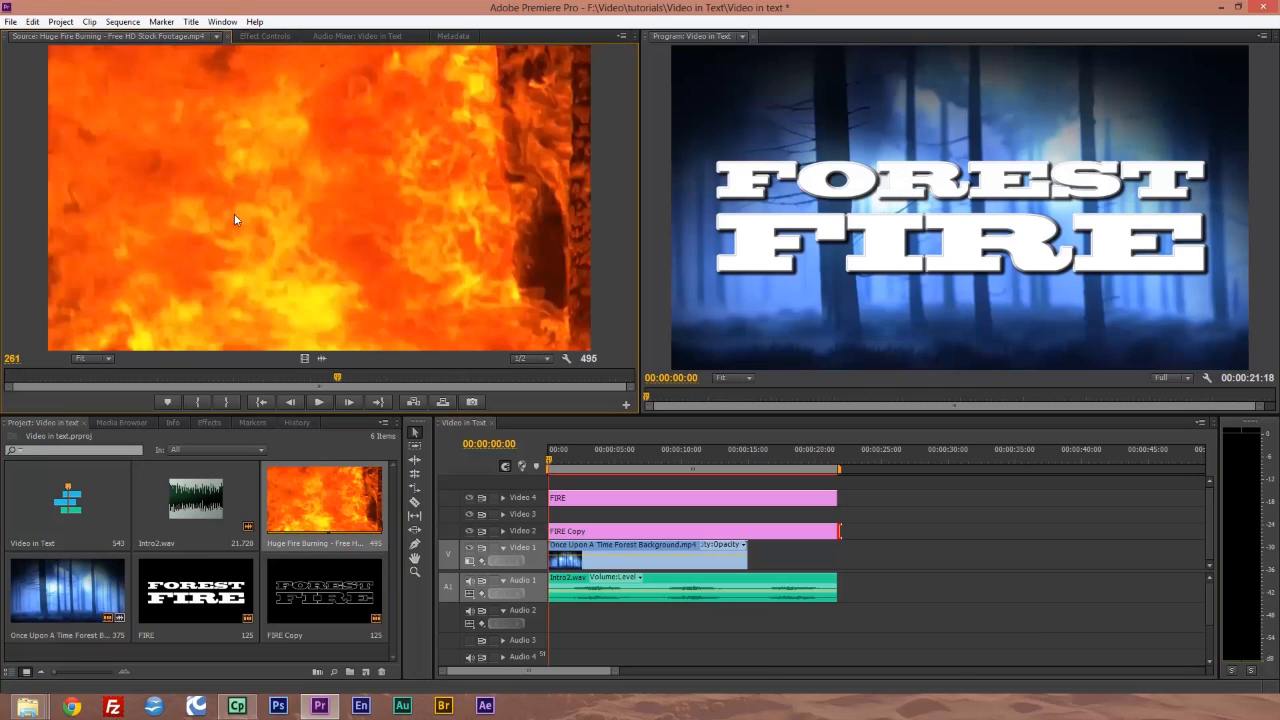
Place the fire footage on Video 3 and rate-stretch the forest background to end with the titles.
drag(300, 360, 550, 522)
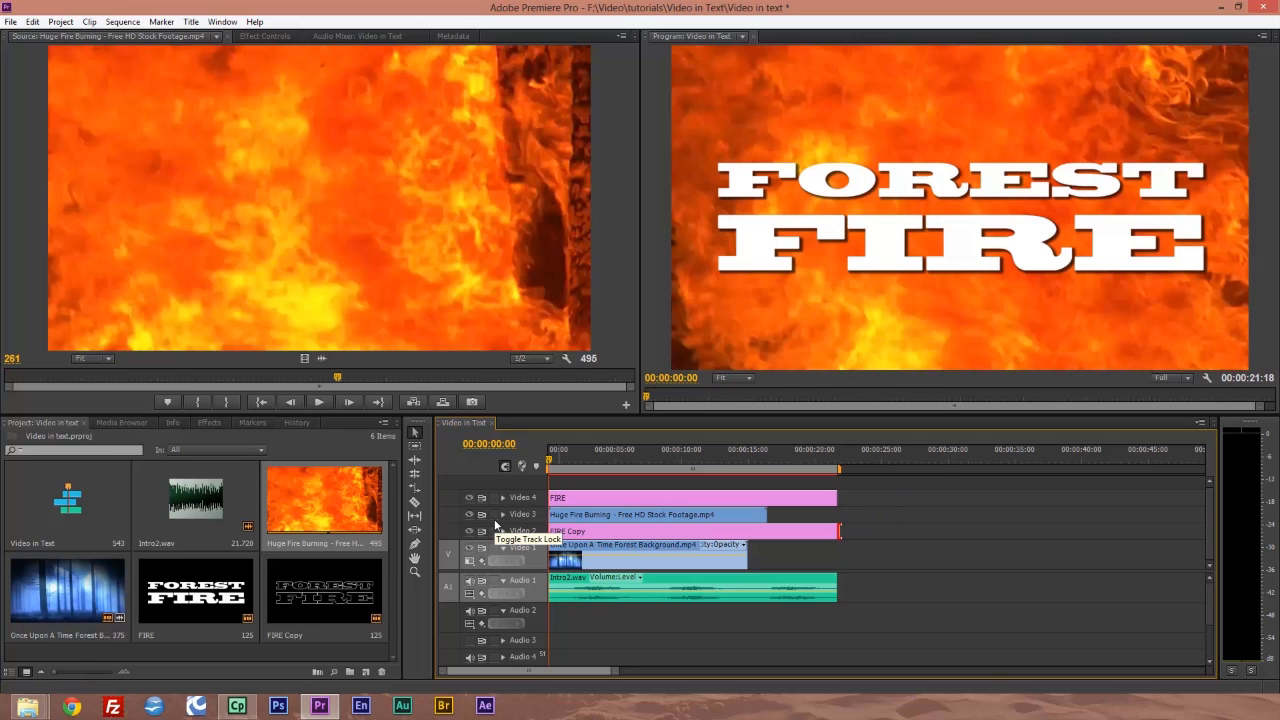
click(413, 486)
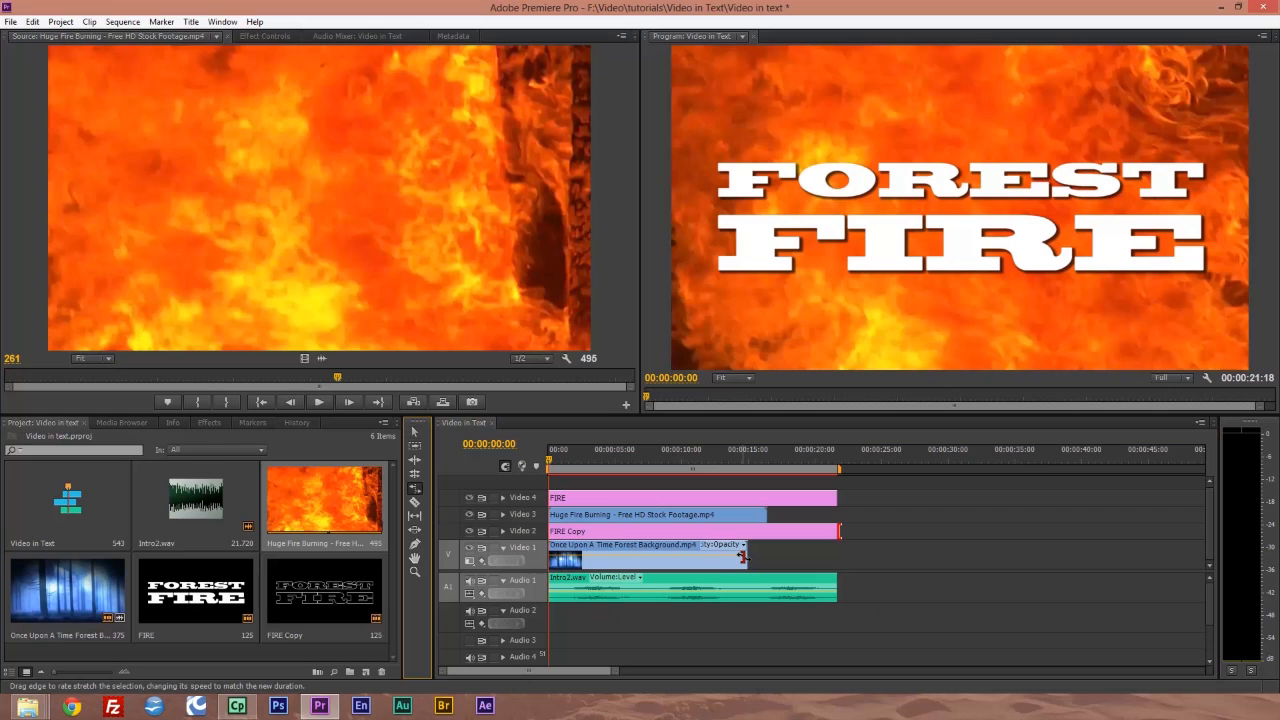
click(743, 556)
drag(743, 556, 836, 556)
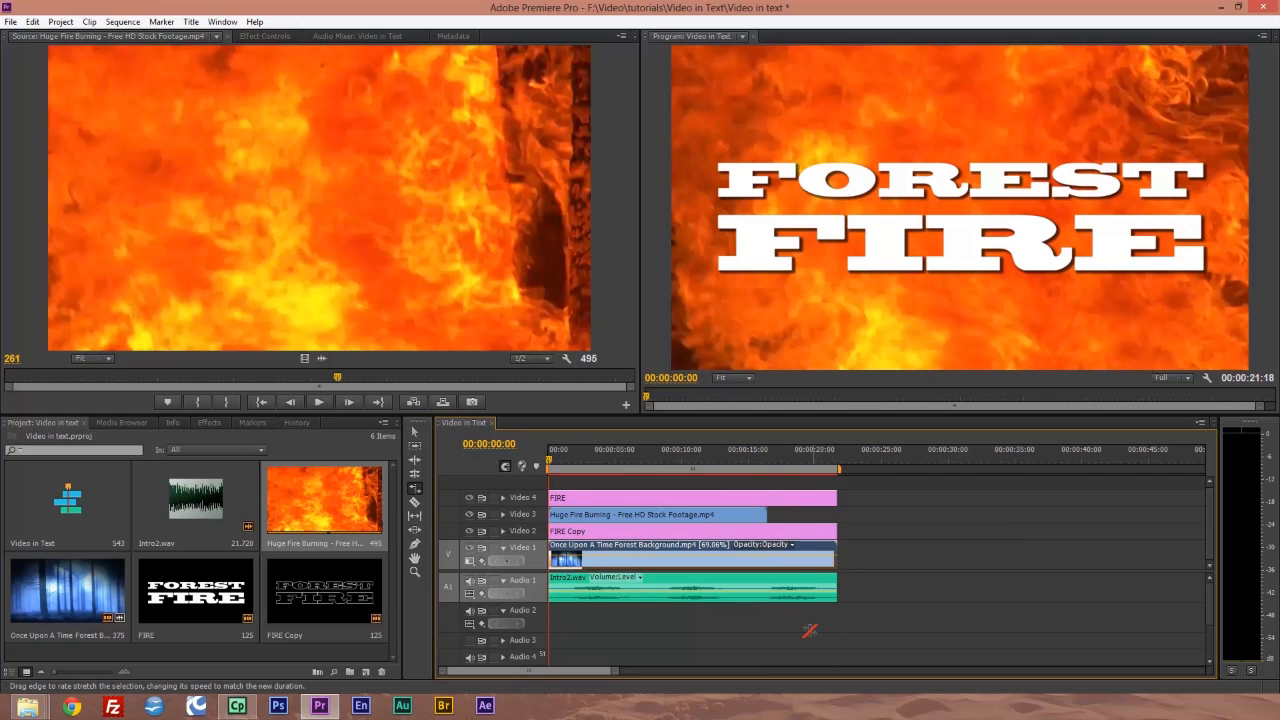
Rate-stretch the fire footage on Video 3 to end with the titles.
click(767, 514)
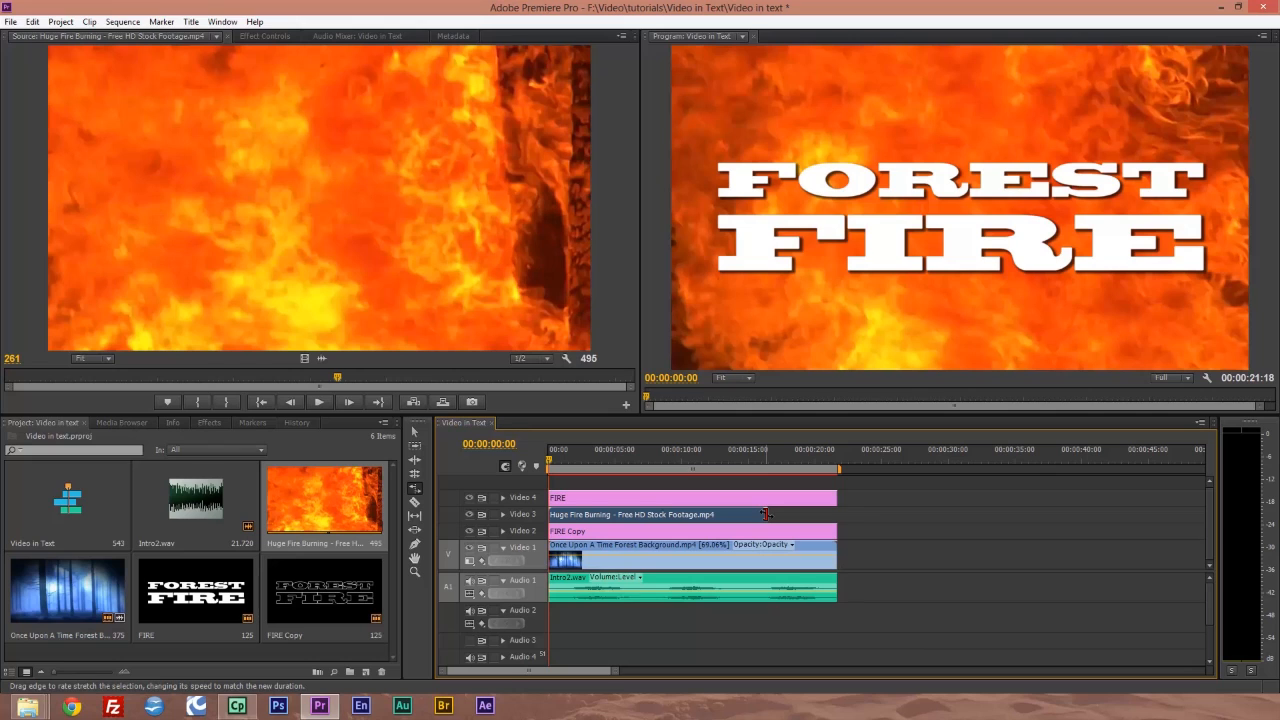
drag(767, 514, 836, 514)
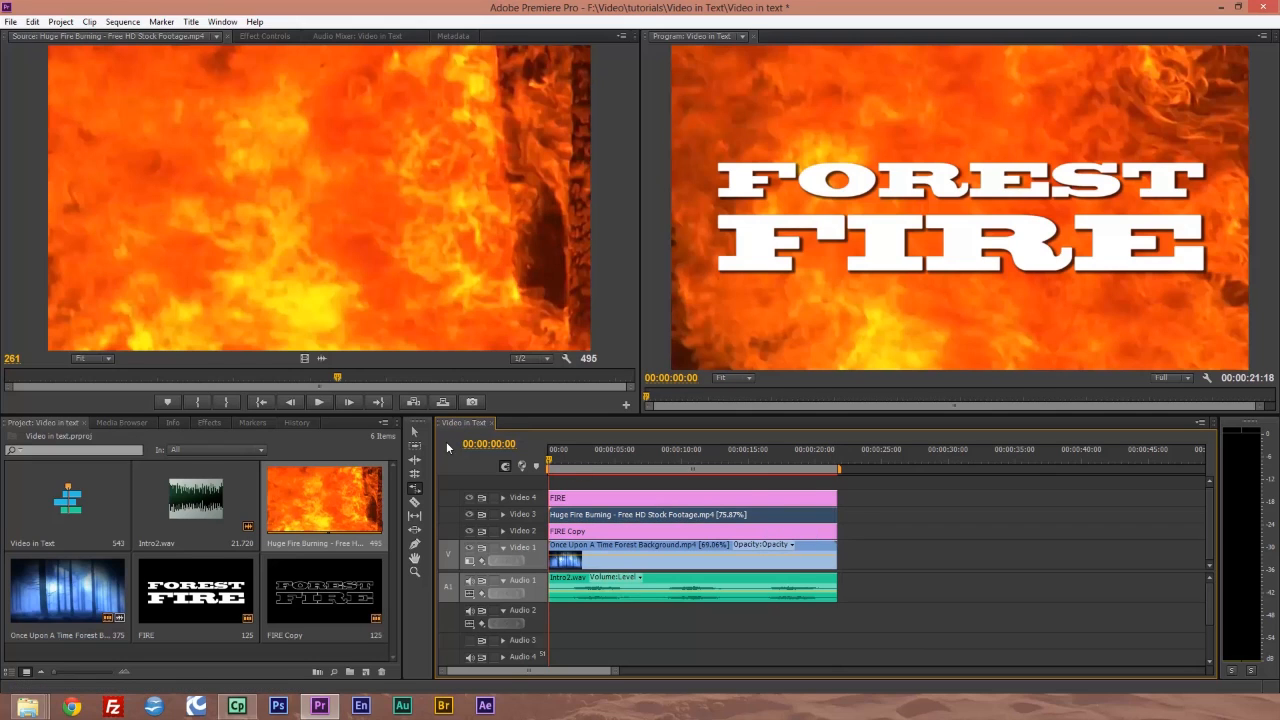
click(416, 433)
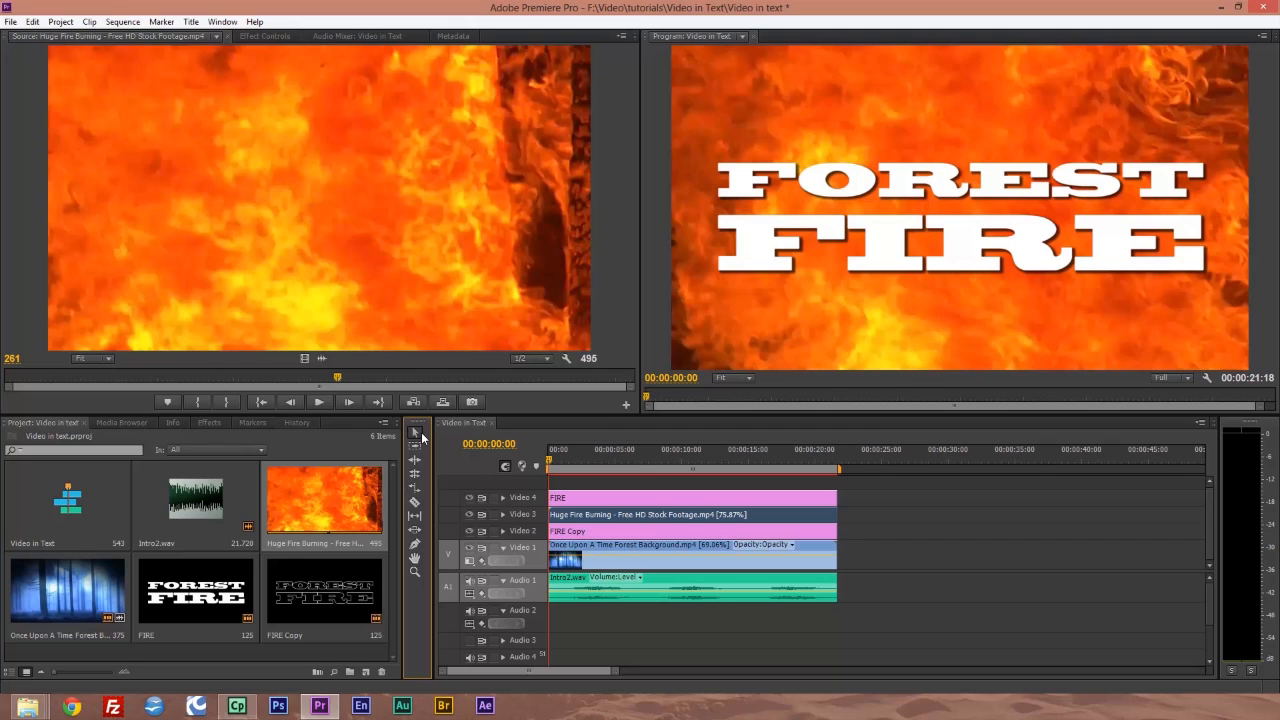
Apply Track Matte Key from Video Effects > Keying to the fire clip and show its Effect Controls.
click(212, 422)
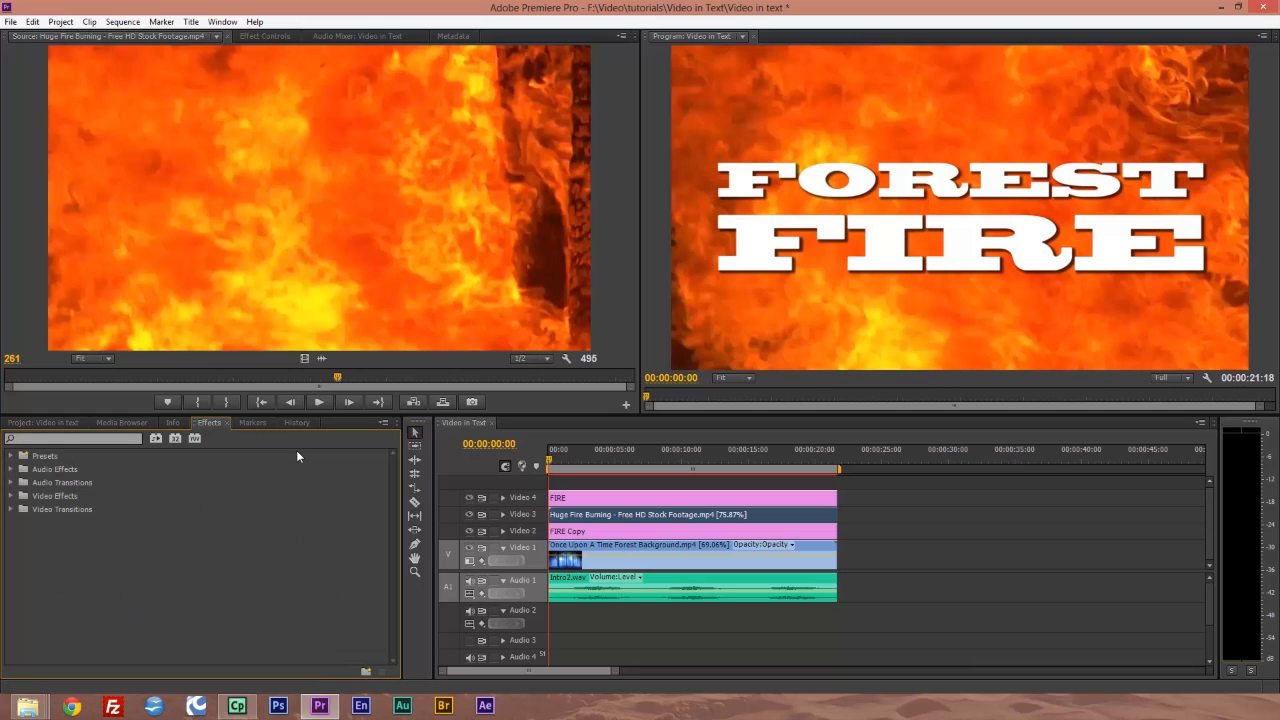
click(13, 497)
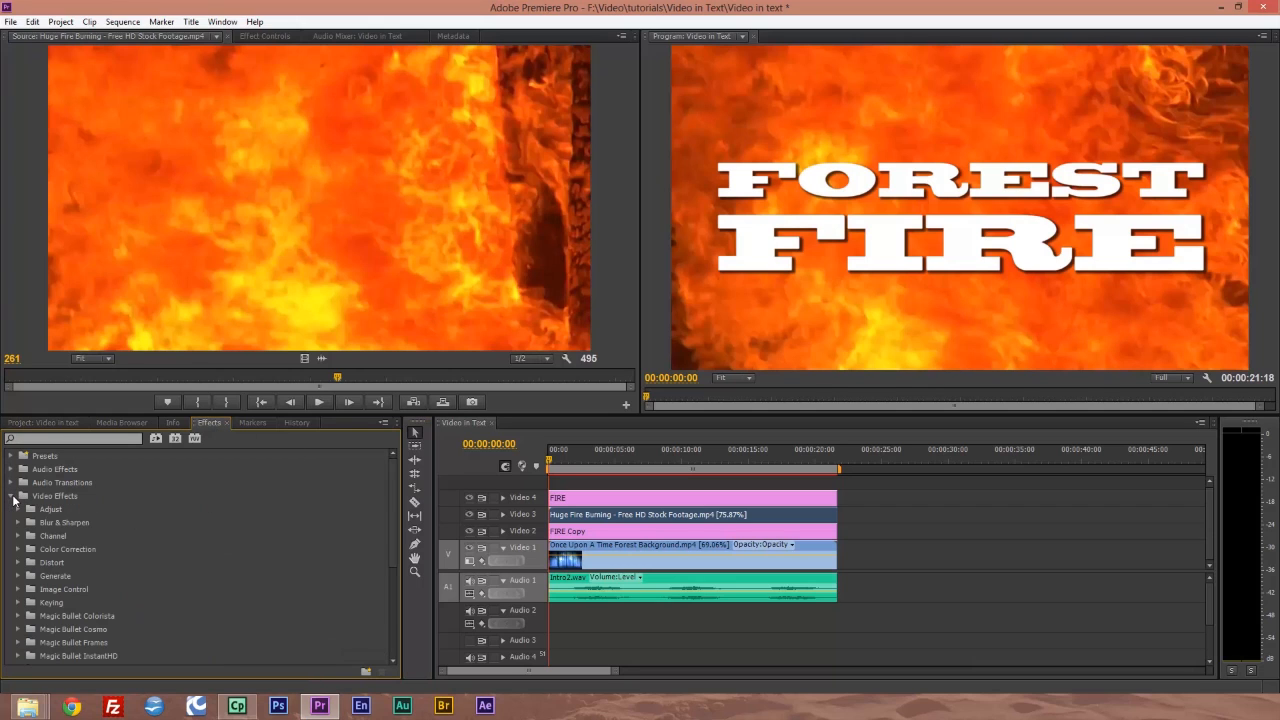
scroll(14, 510, down, 2)
scroll(18, 520, down, 1)
click(19, 522)
scroll(20, 522, down, 3)
scroll(20, 522, down, 2)
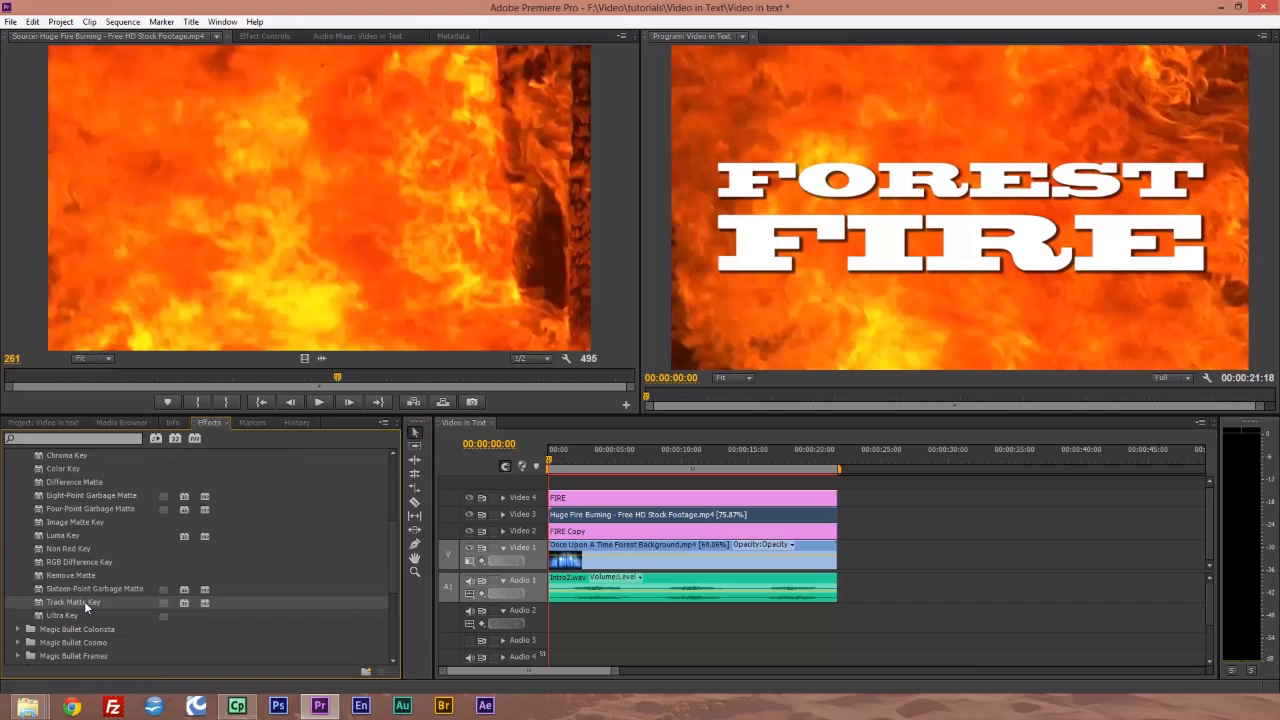
drag(84, 601, 577, 518)
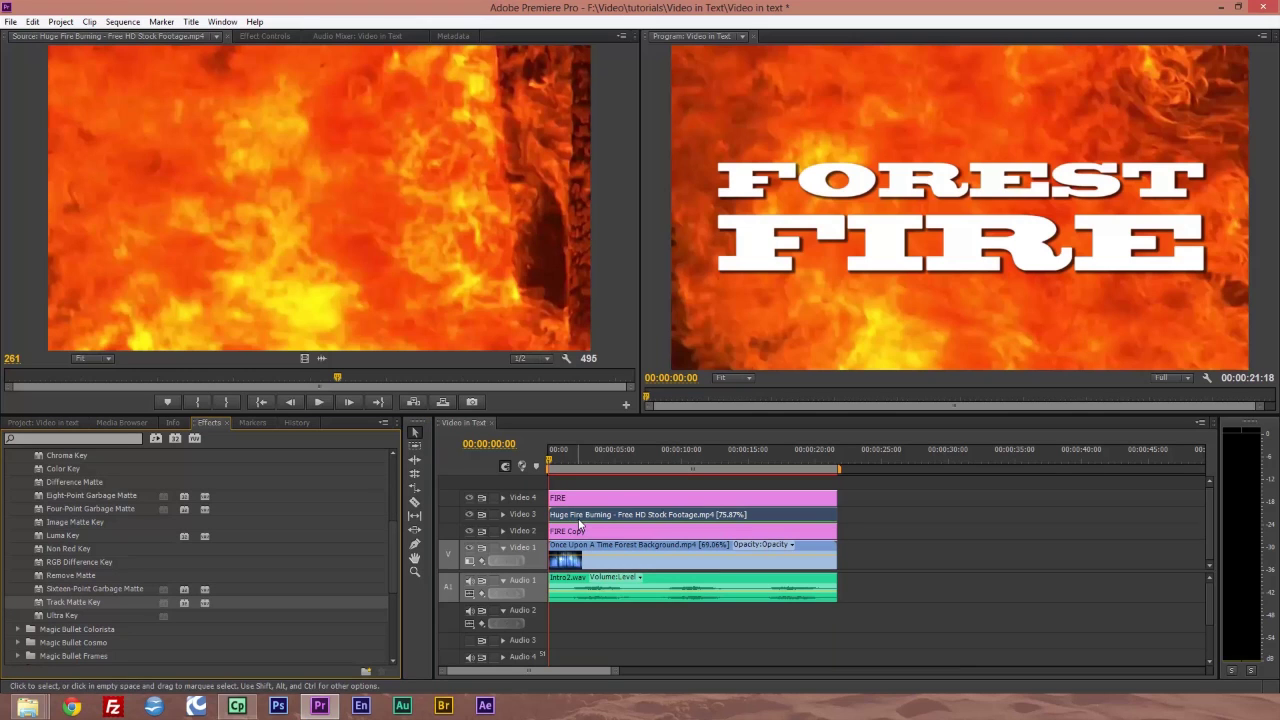
click(249, 36)
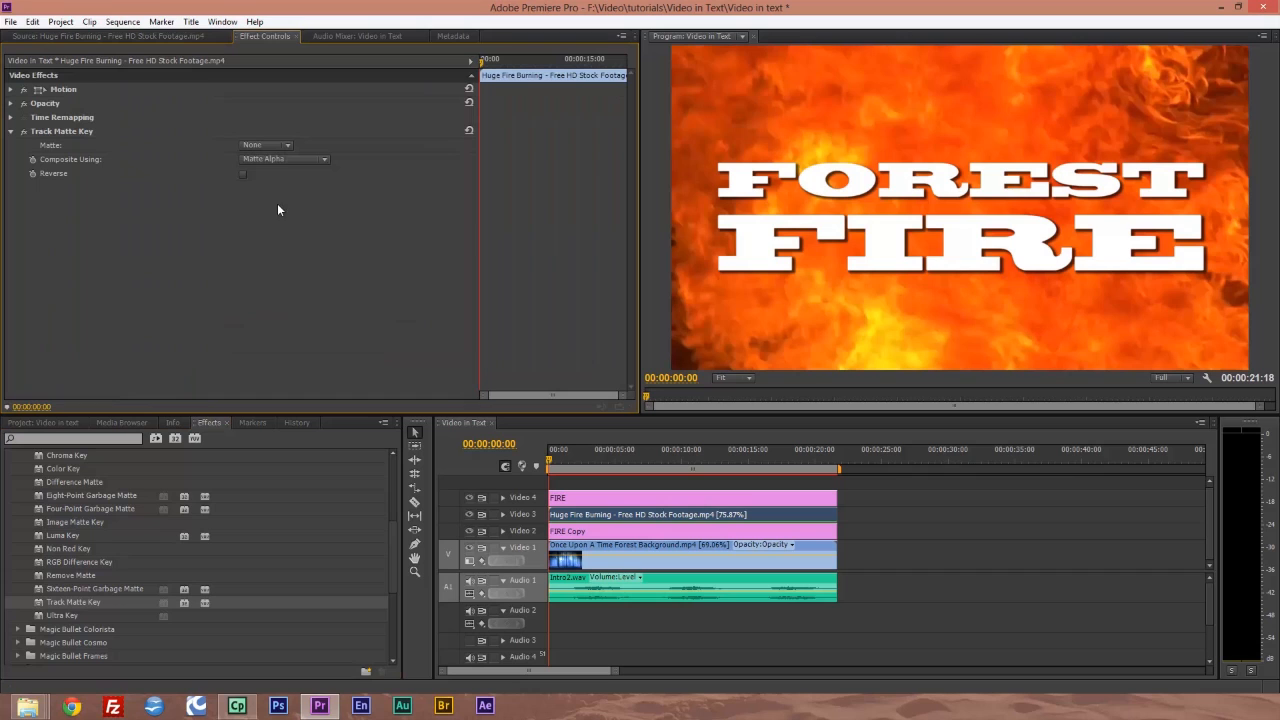
Set the Track Matte Key matte to Video 4 and preview the fire-filled lettering.
click(288, 145)
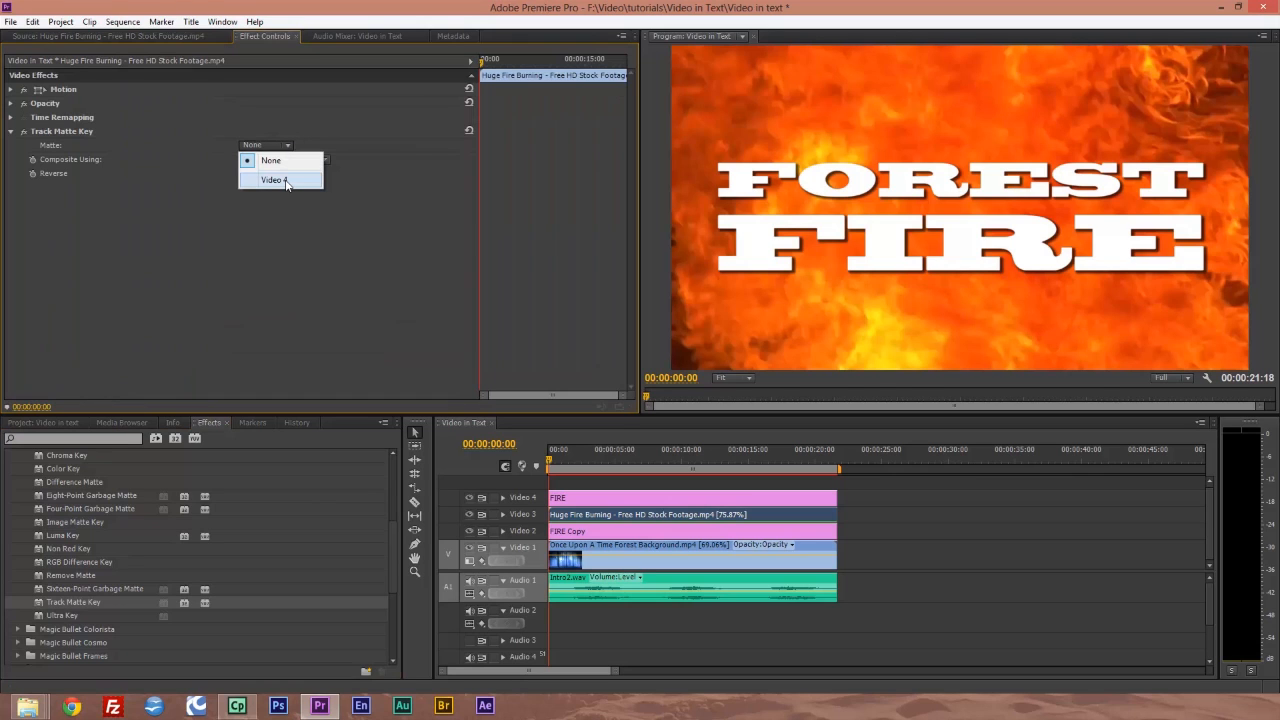
click(273, 180)
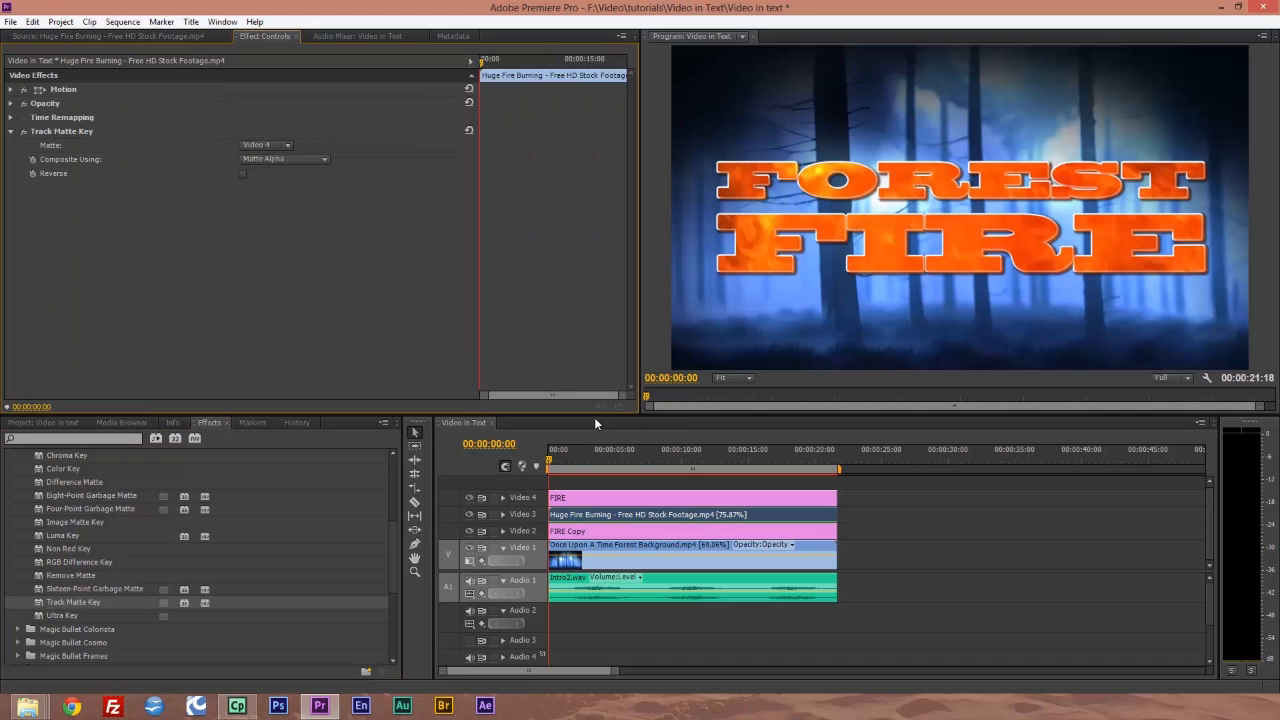
click(543, 467)
key(space)
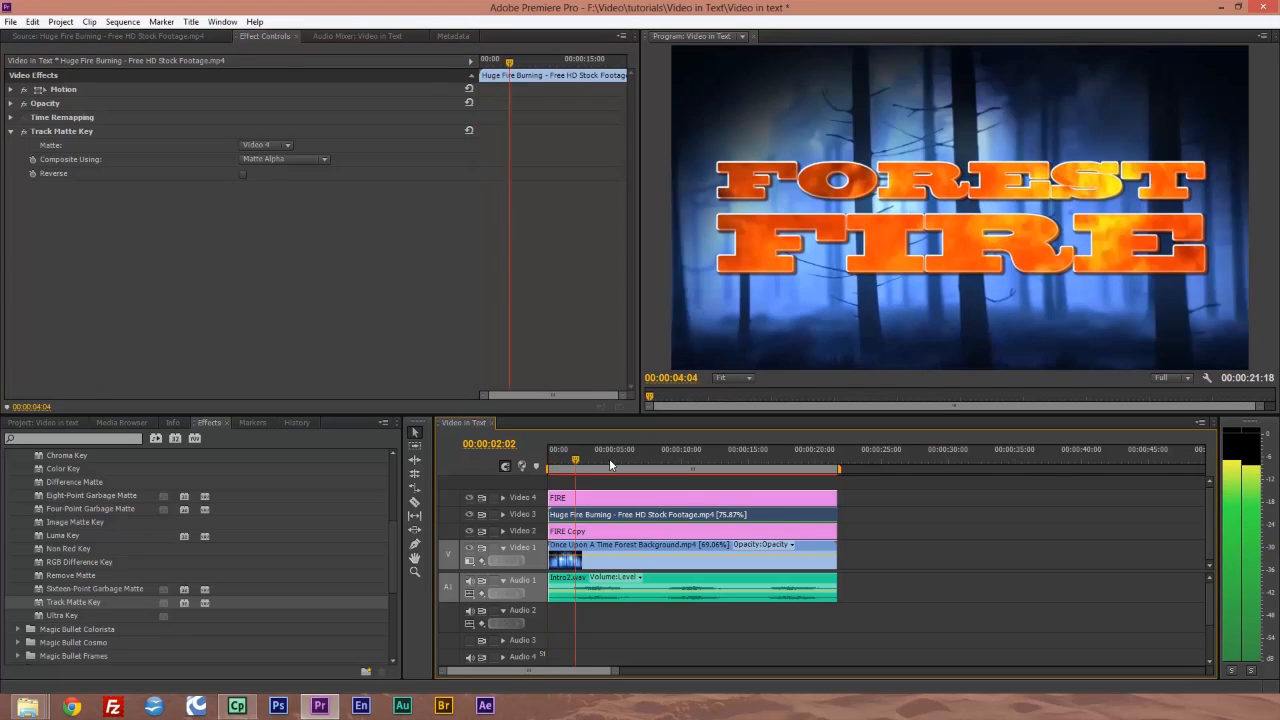
drag(665, 460, 753, 462)
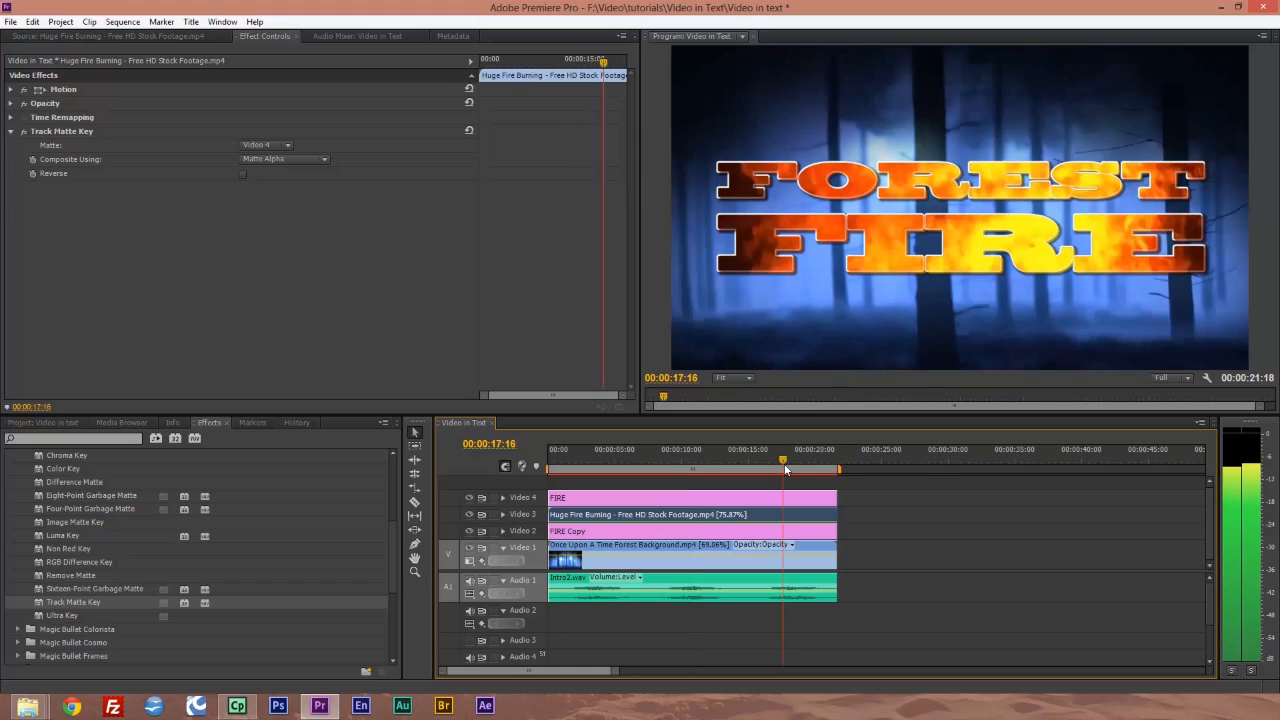
key(Home)
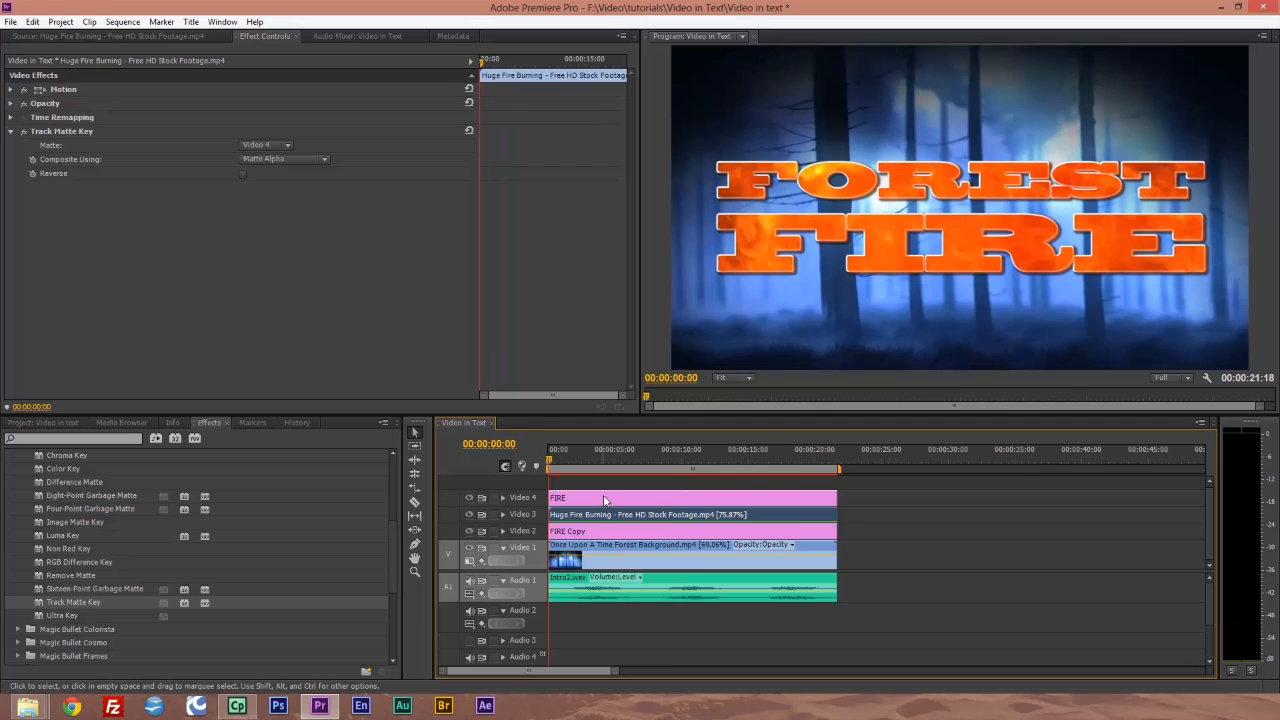
Keyframe the FIRE title's Position with X at 2066, off the right edge, at the start.
click(559, 498)
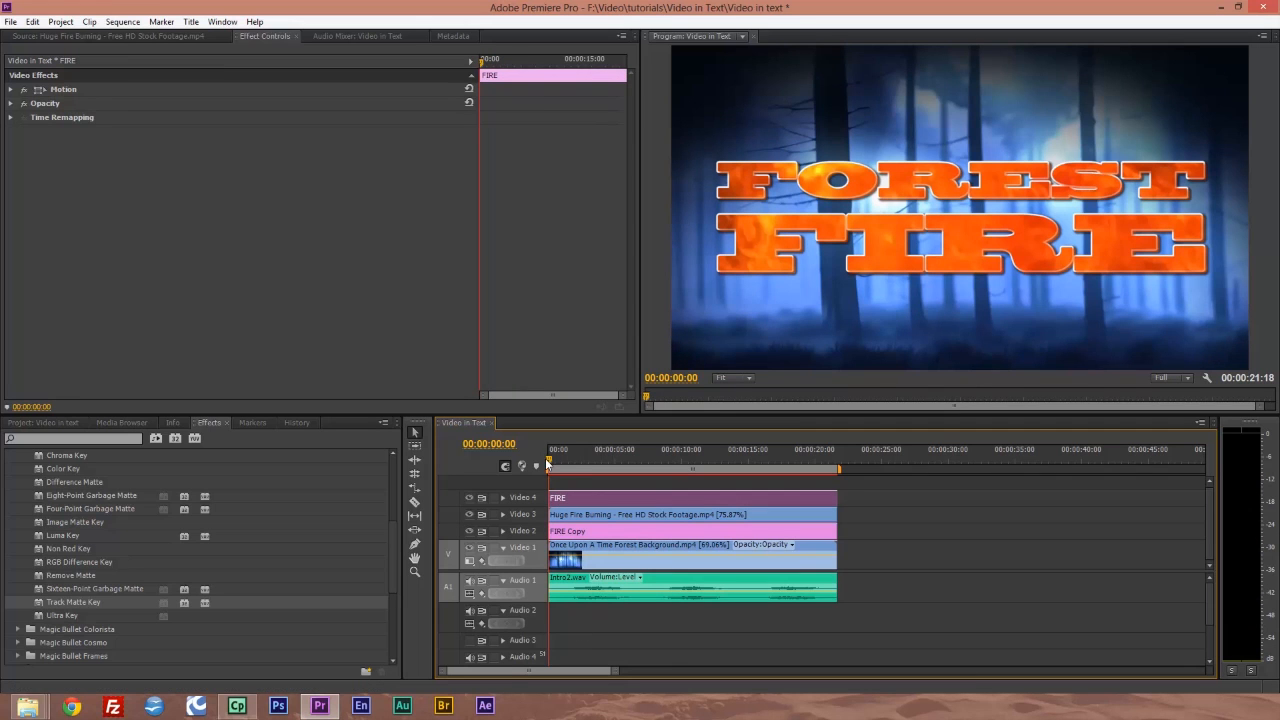
key(space)
click(548, 464)
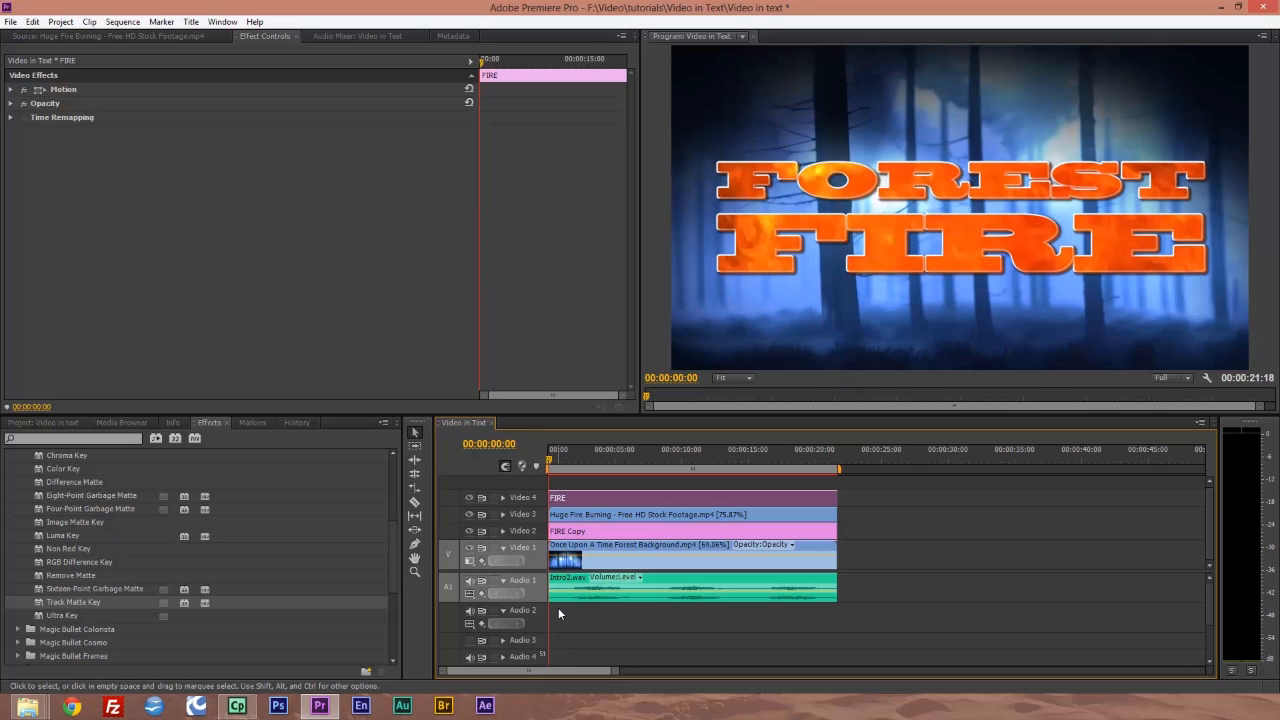
click(11, 89)
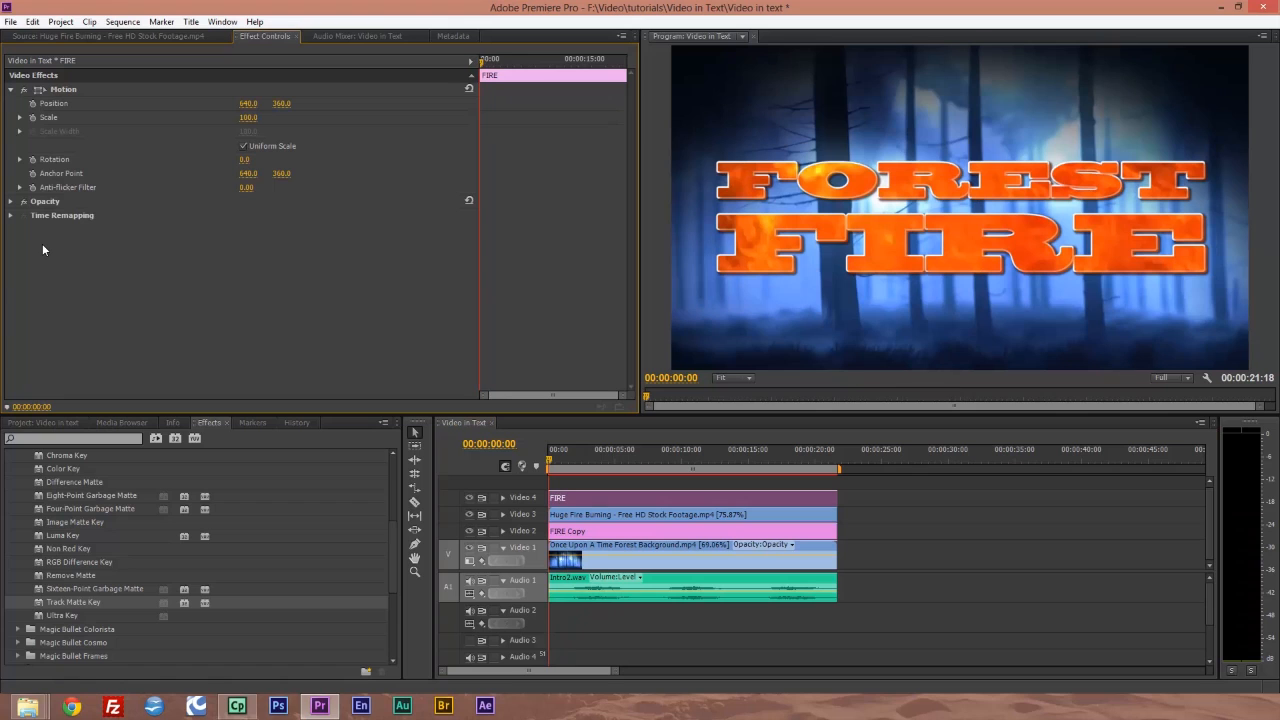
click(32, 104)
drag(245, 105, 955, 180)
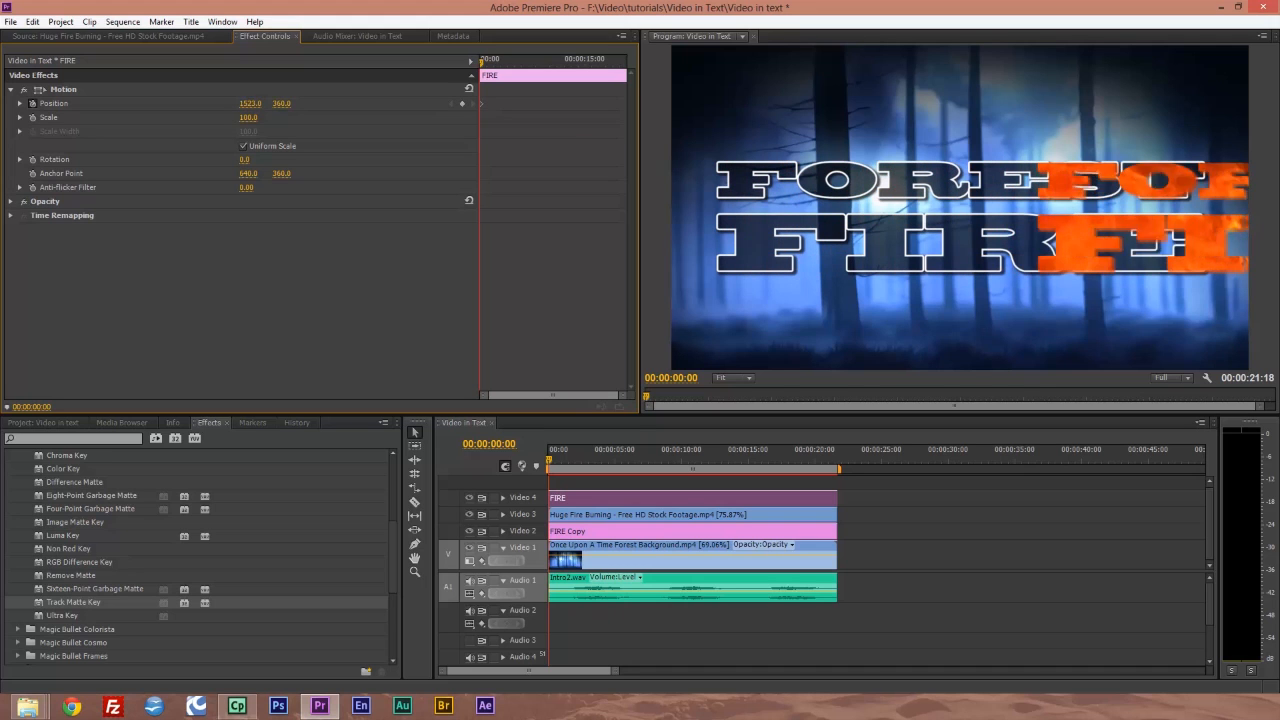
drag(955, 180, 1279, 180)
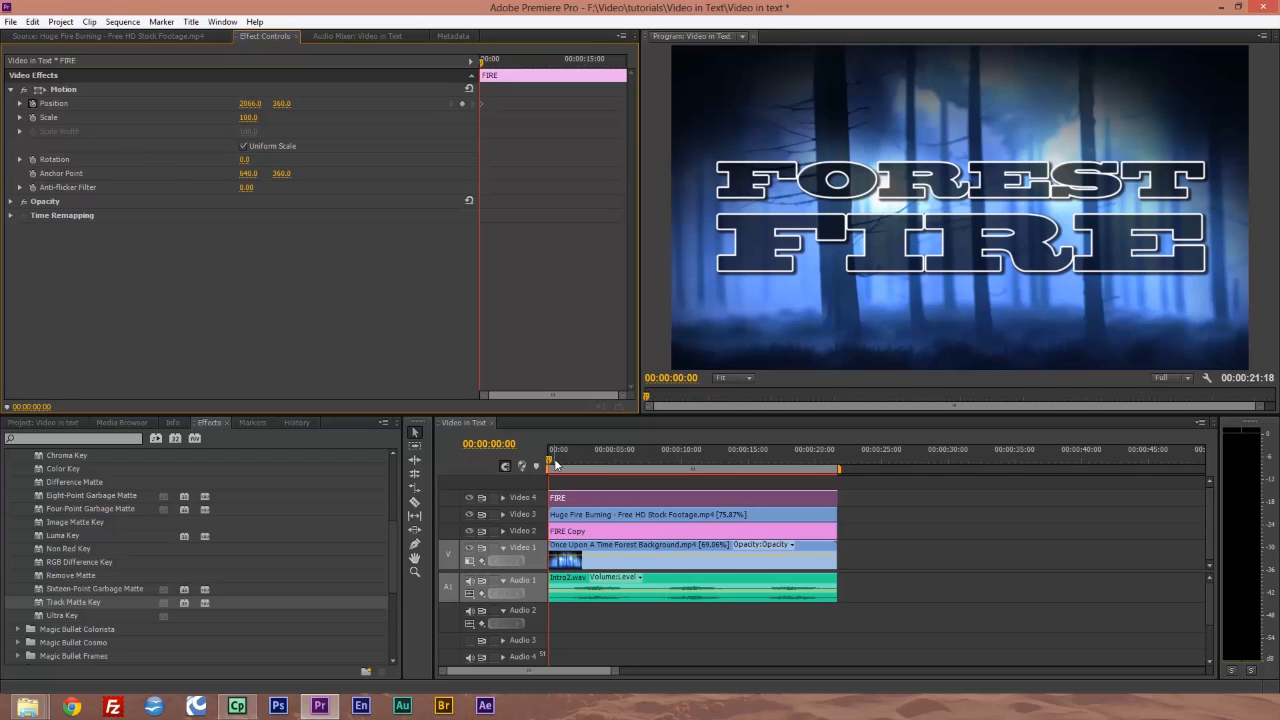
At the sequence end set FIRE's Position X to -553 so the title slides off the left edge.
drag(549, 463, 835, 458)
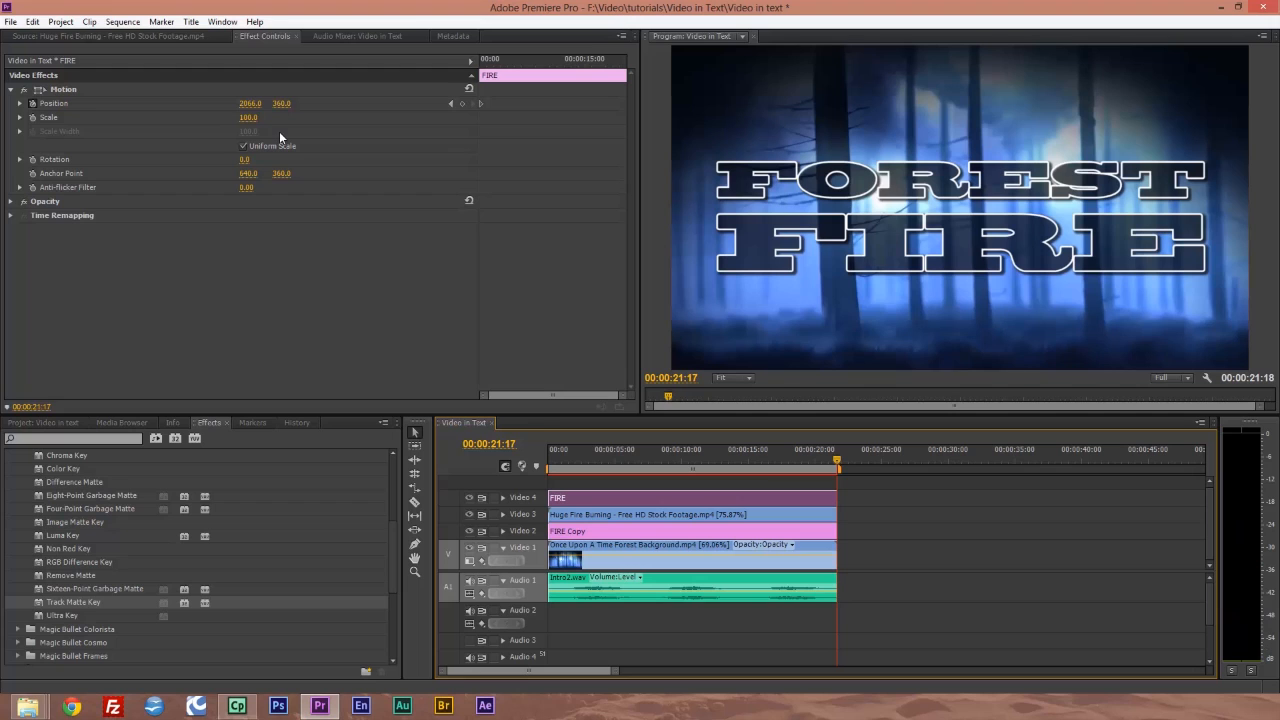
drag(251, 105, 251, 105)
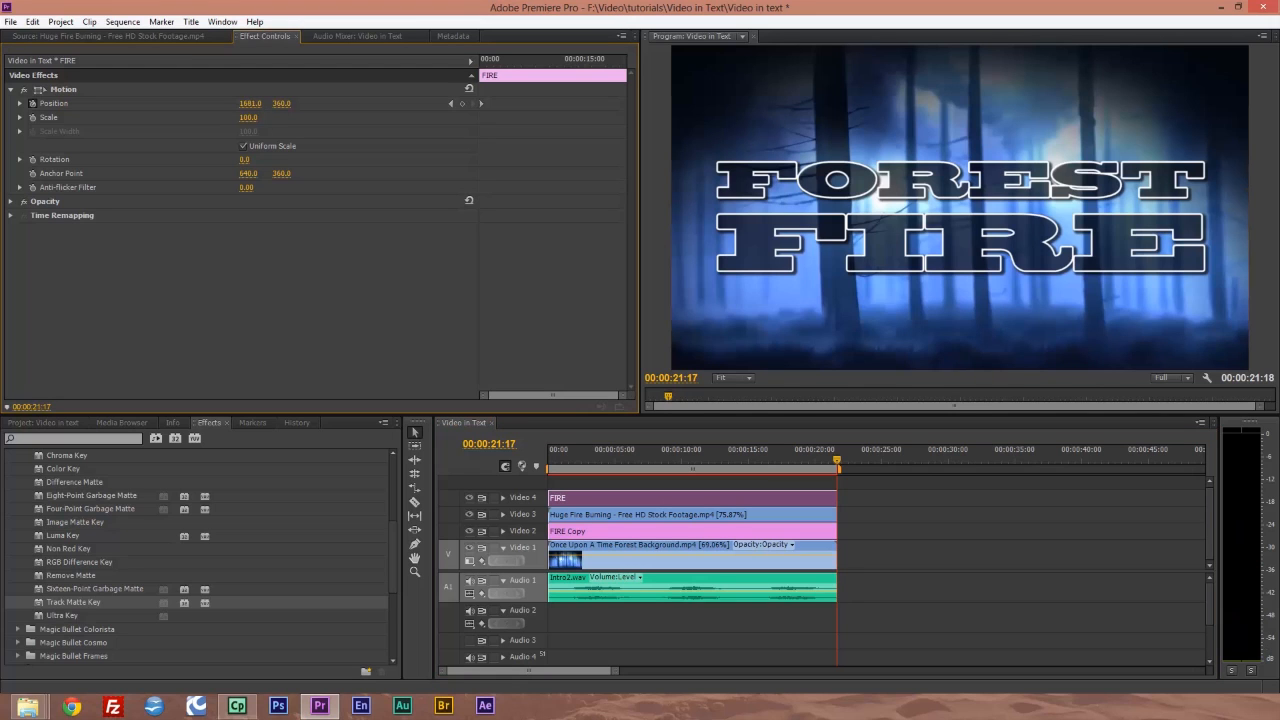
drag(251, 105, 60, 105)
Reveal FIRE Copy's Motion, then copy FIRE's ending Position X value -563.0.
click(574, 533)
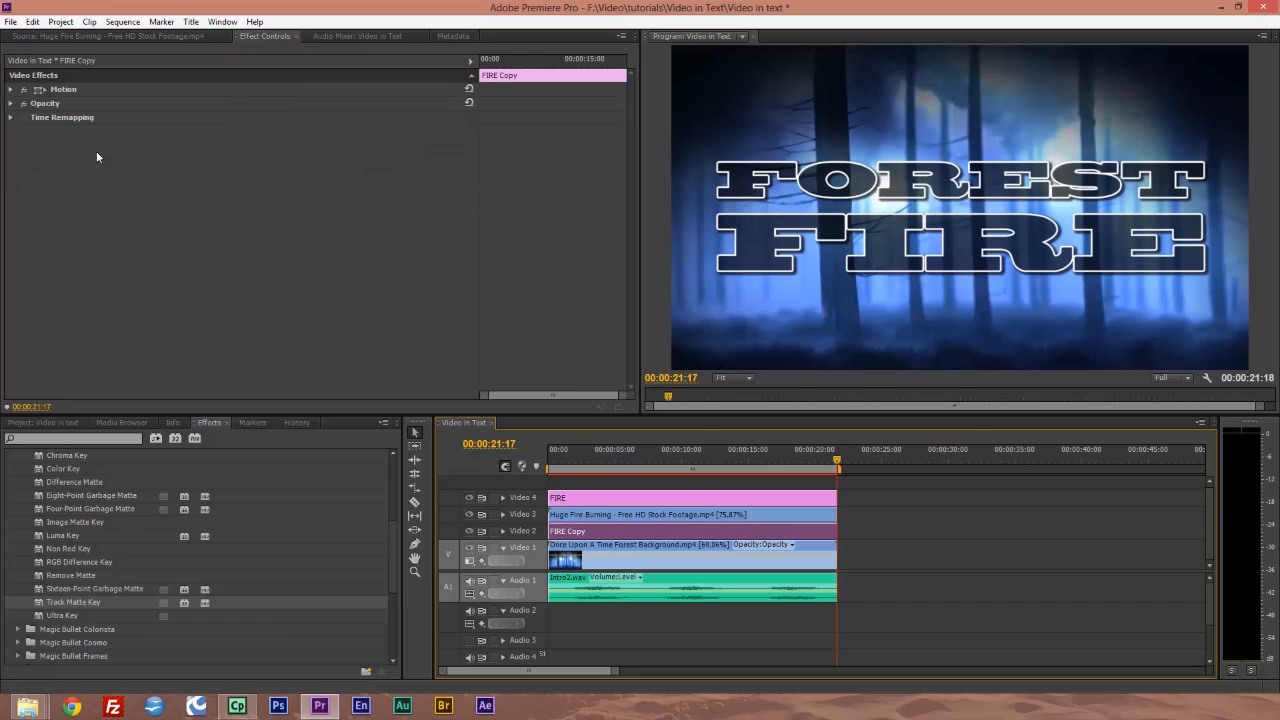
click(12, 92)
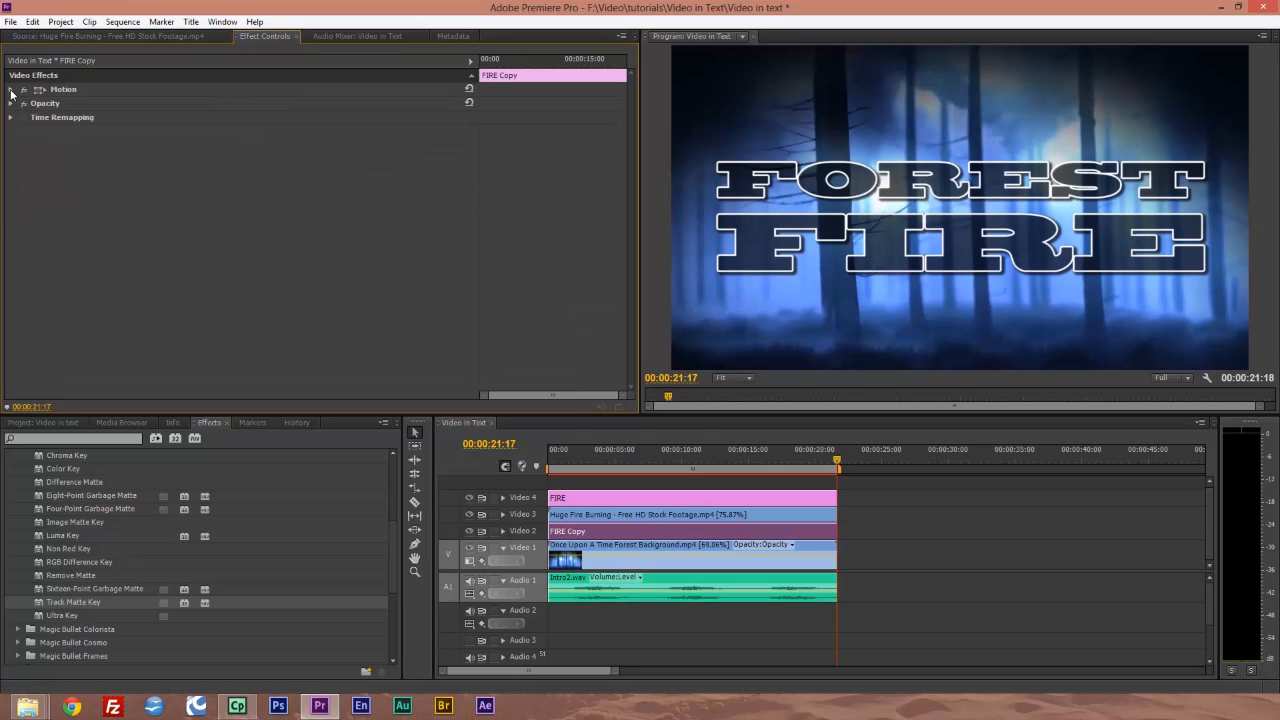
click(11, 91)
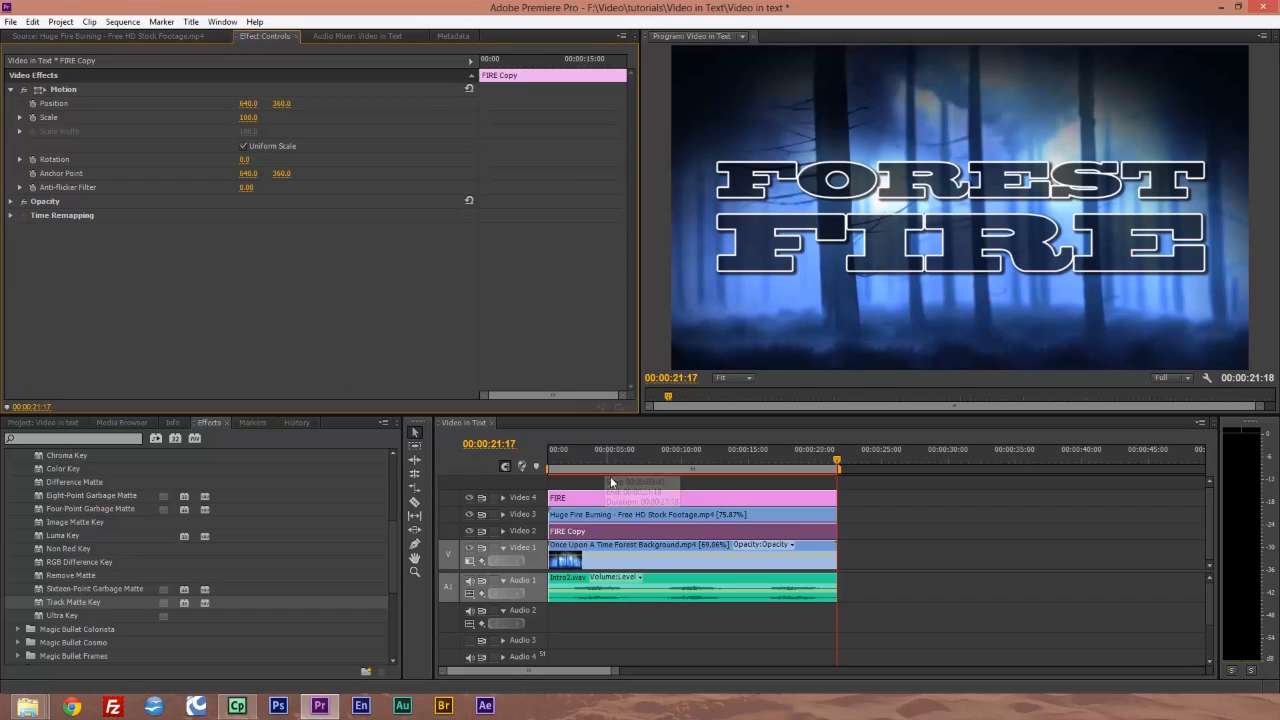
click(612, 493)
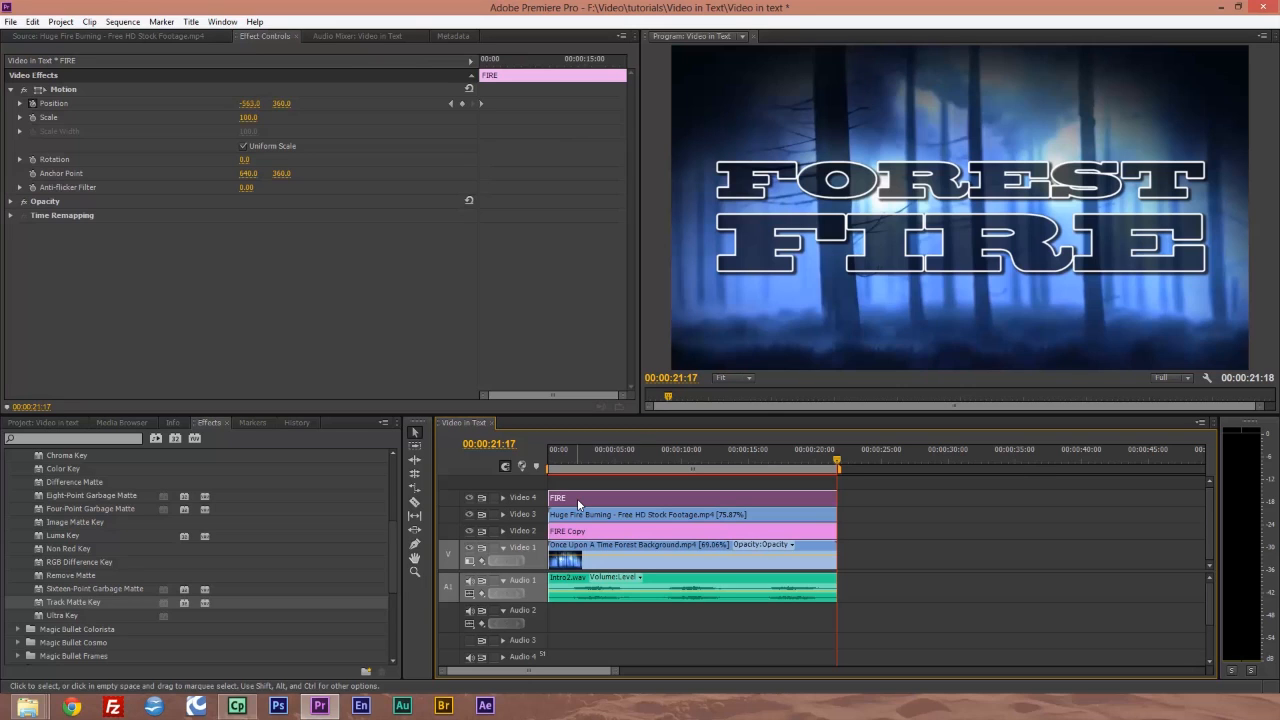
click(249, 104)
right_click(248, 102)
click(282, 146)
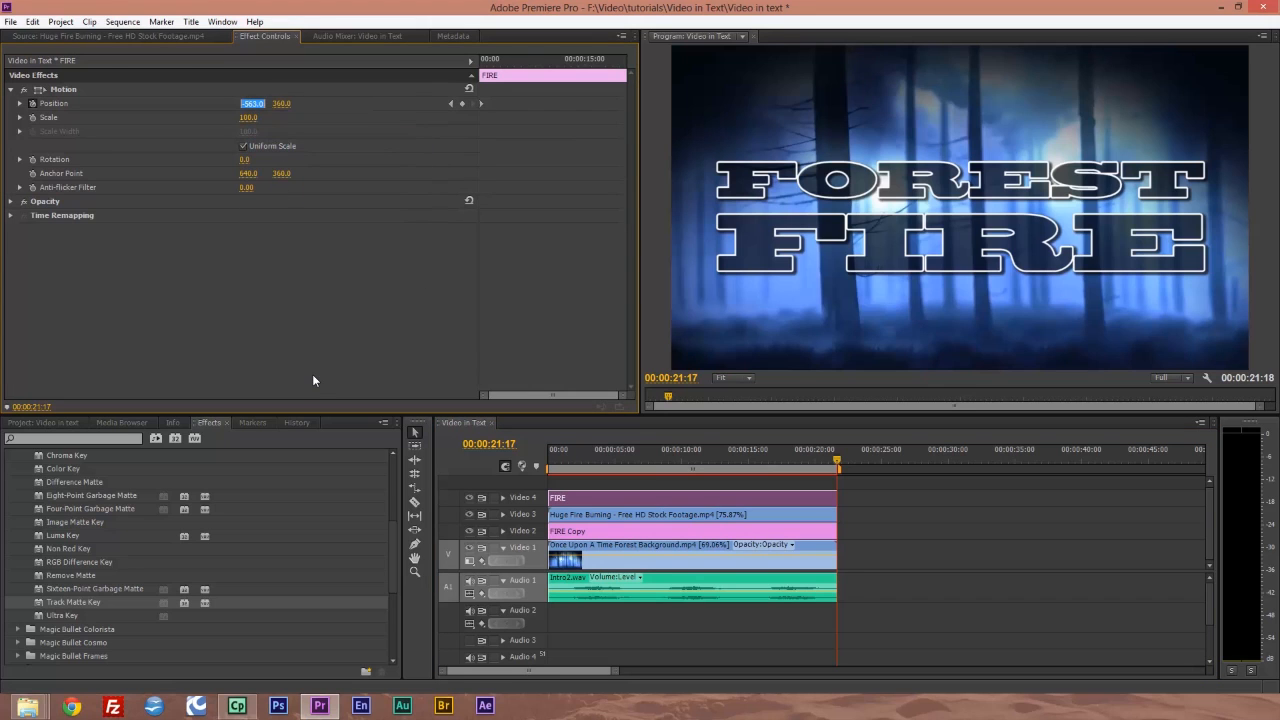
Paste -563.0 as FIRE Copy's ending horizontal position and confirm.
click(608, 530)
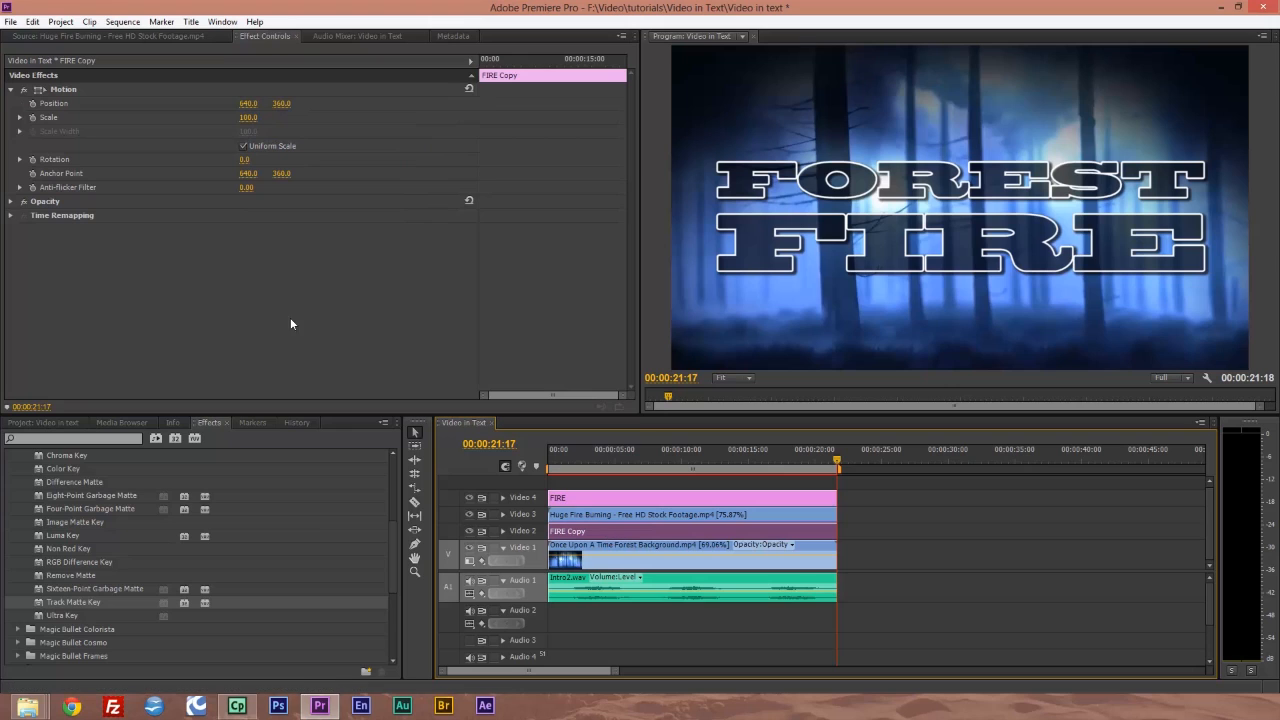
click(250, 104)
right_click(252, 104)
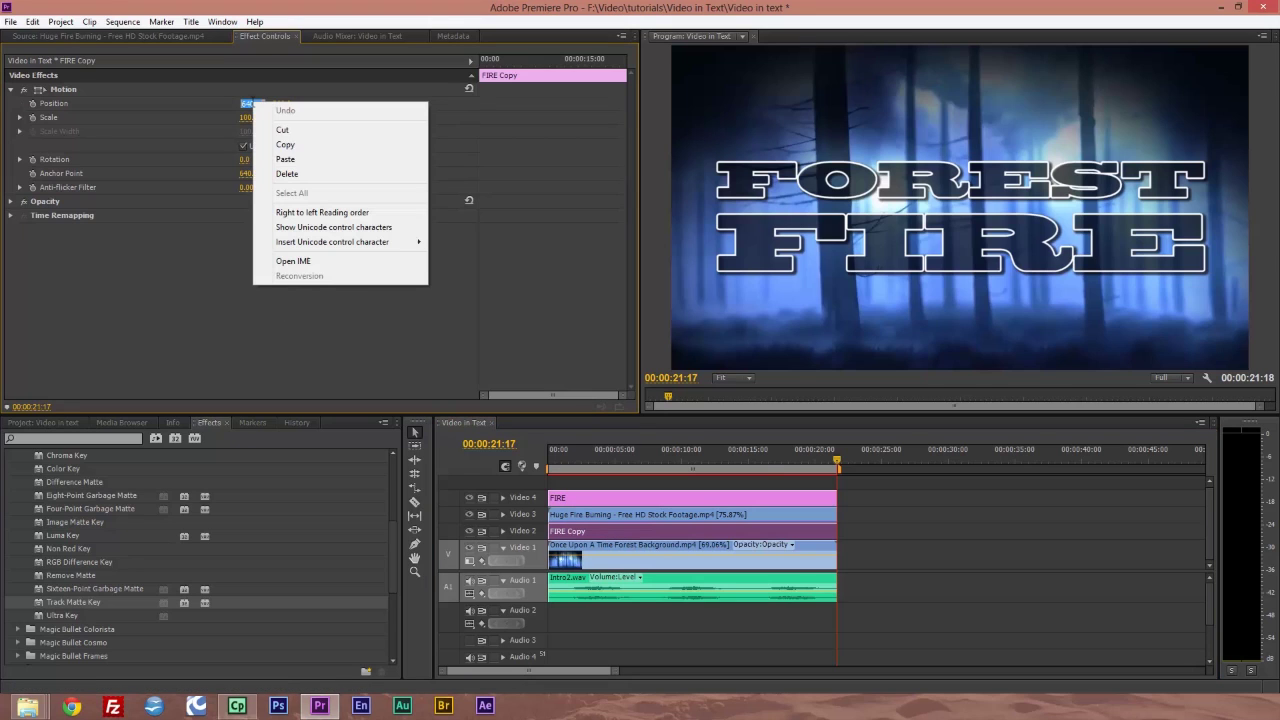
click(285, 159)
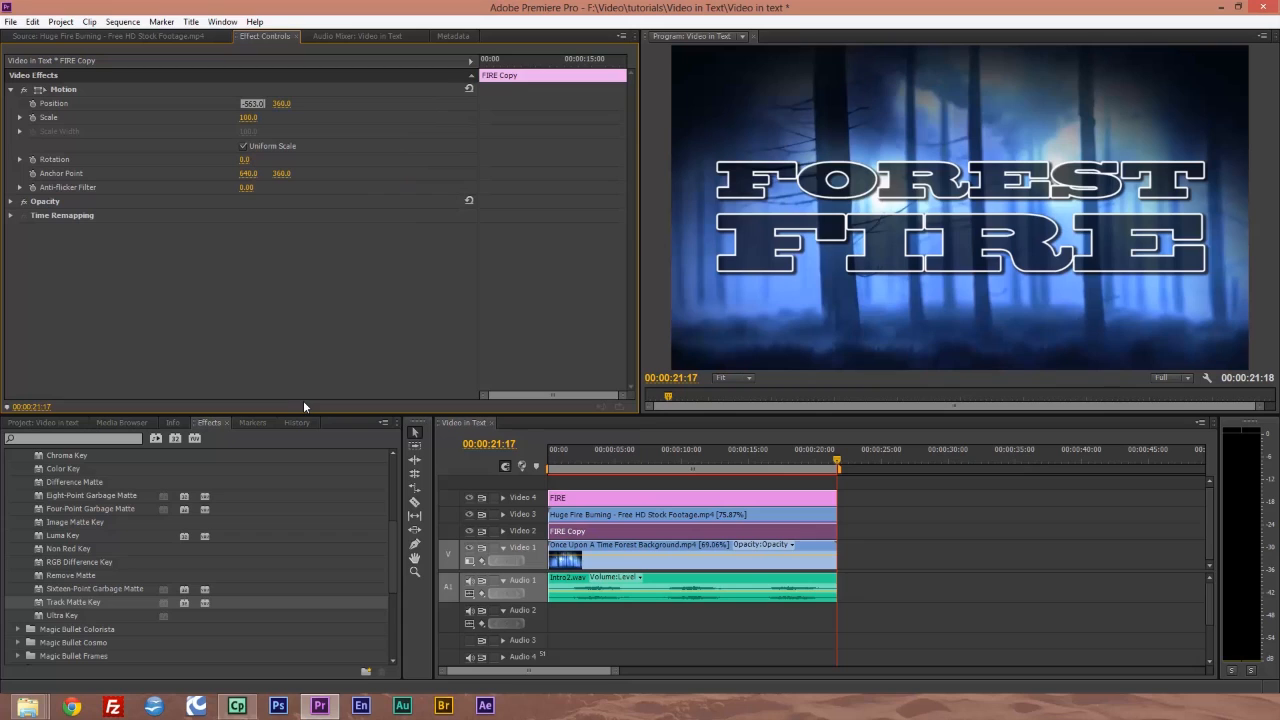
key(Return)
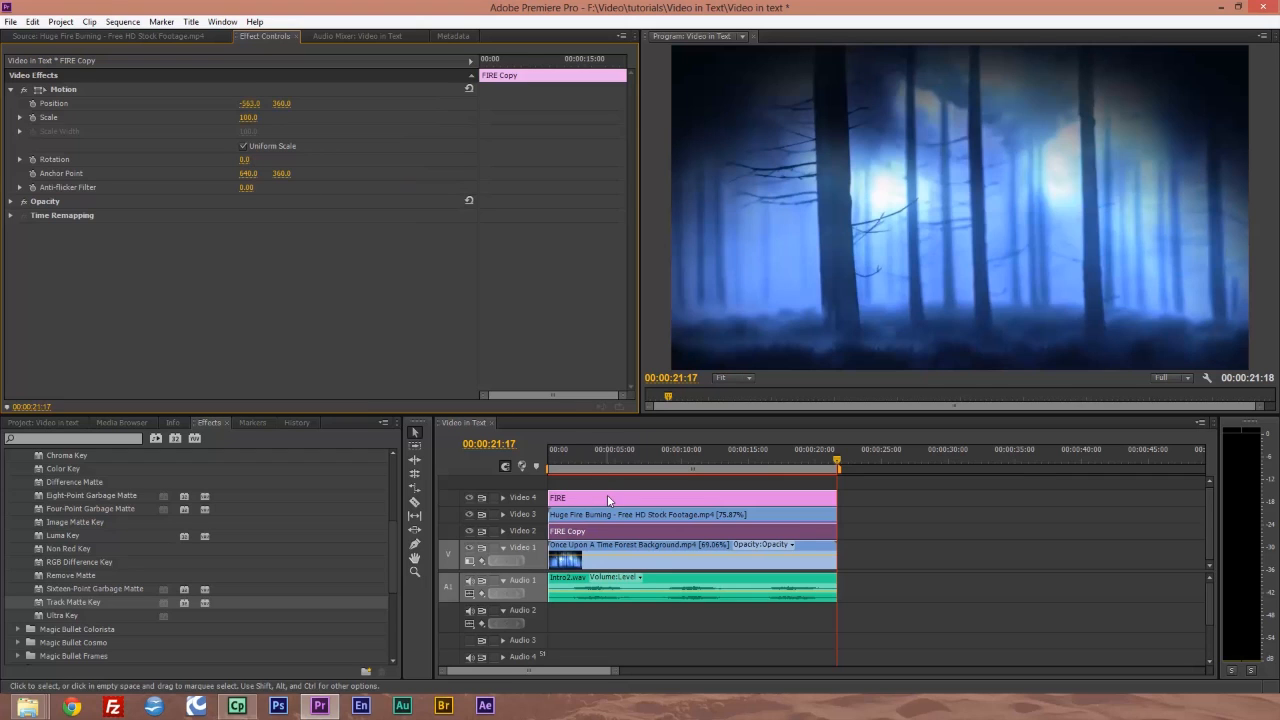
Jump to FIRE's first keyframe and copy its starting Position X value 2066.0.
click(640, 497)
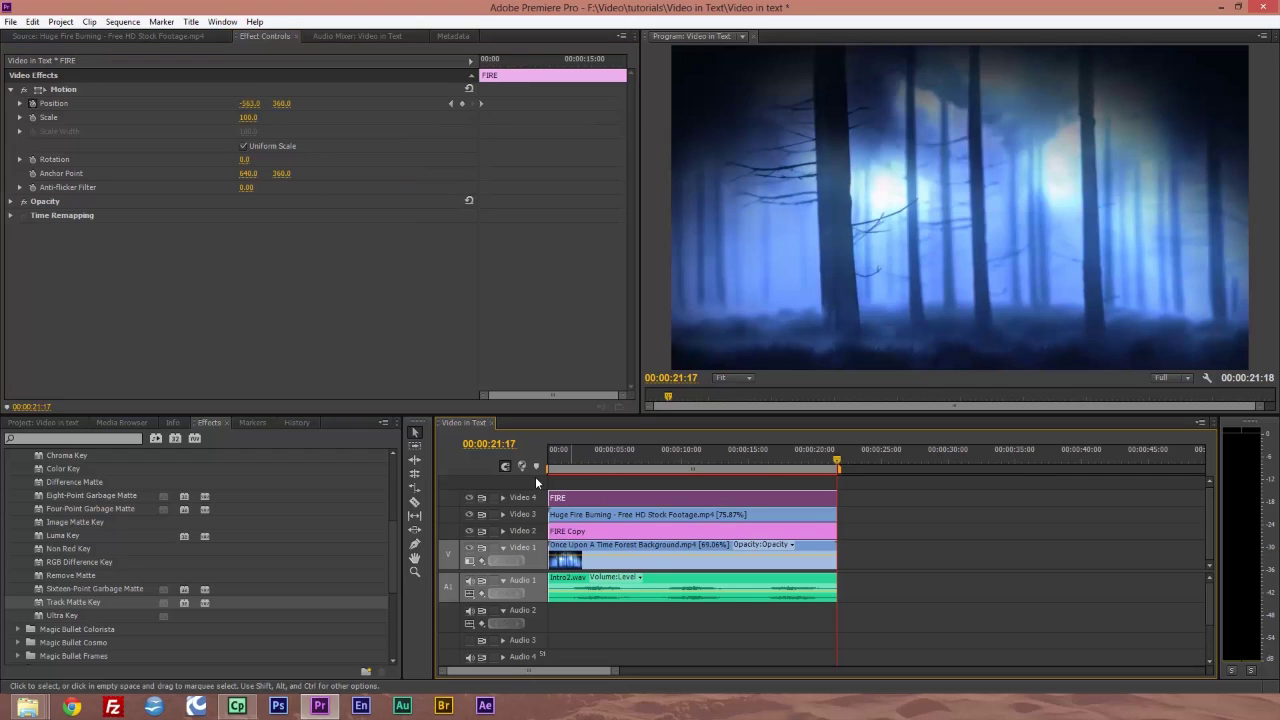
click(450, 104)
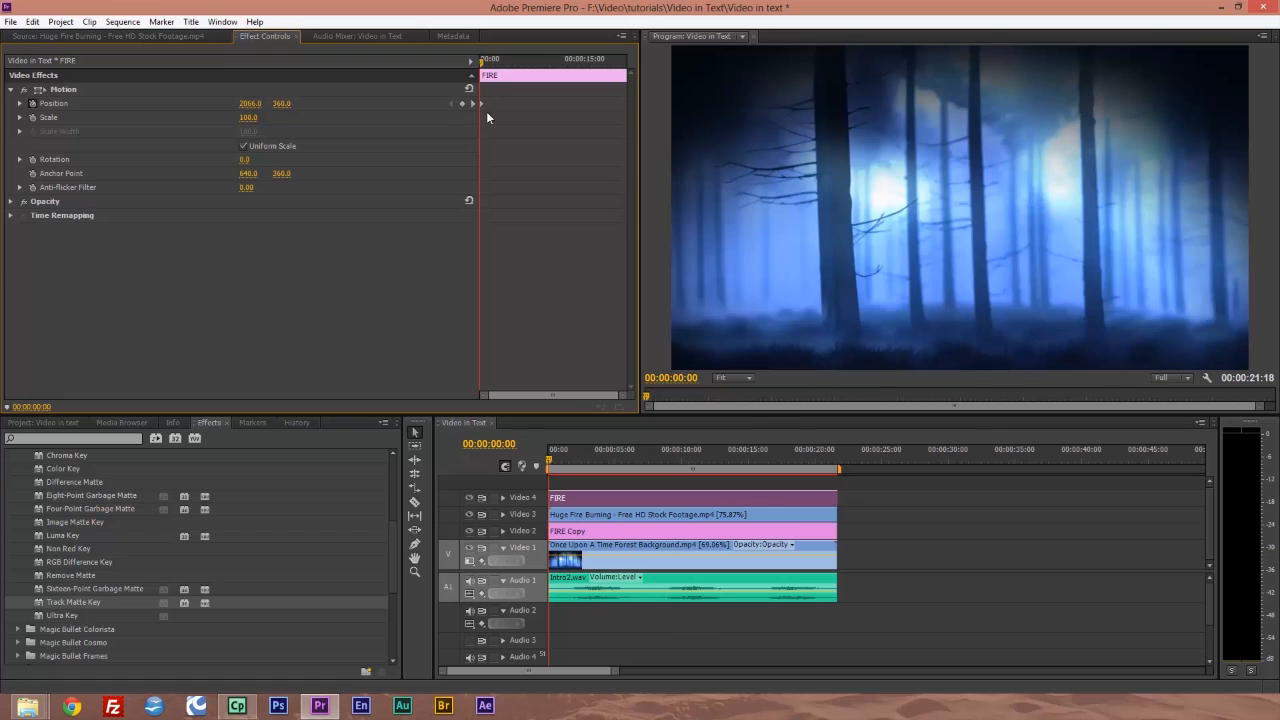
click(251, 103)
right_click(252, 103)
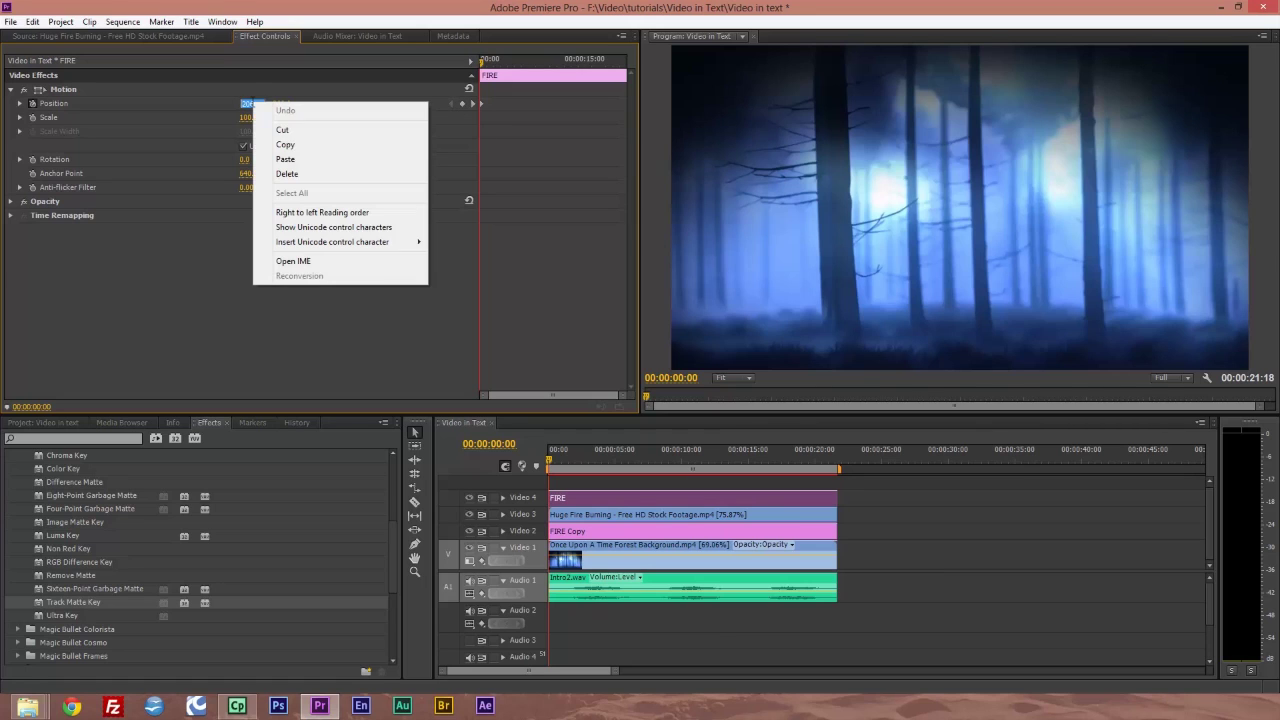
click(279, 146)
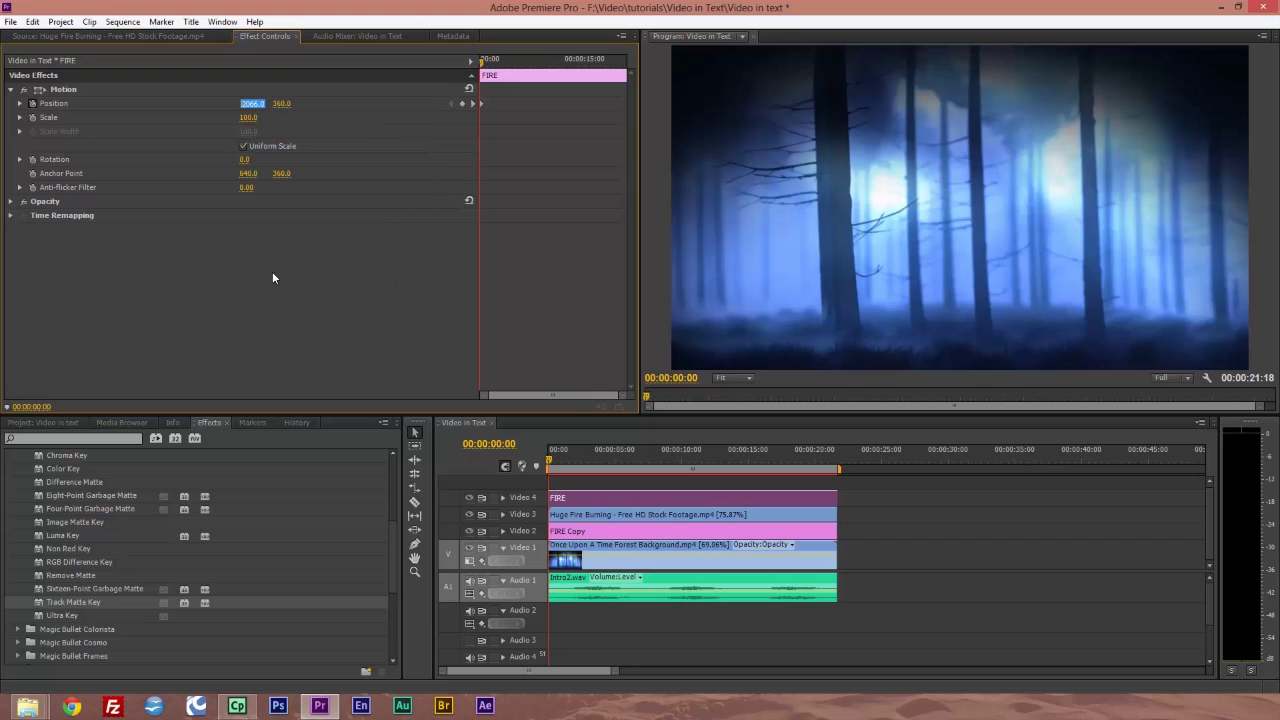
Paste 2066.0 as FIRE Copy's starting position and preview both titles sliding together.
click(633, 533)
click(251, 103)
right_click(252, 103)
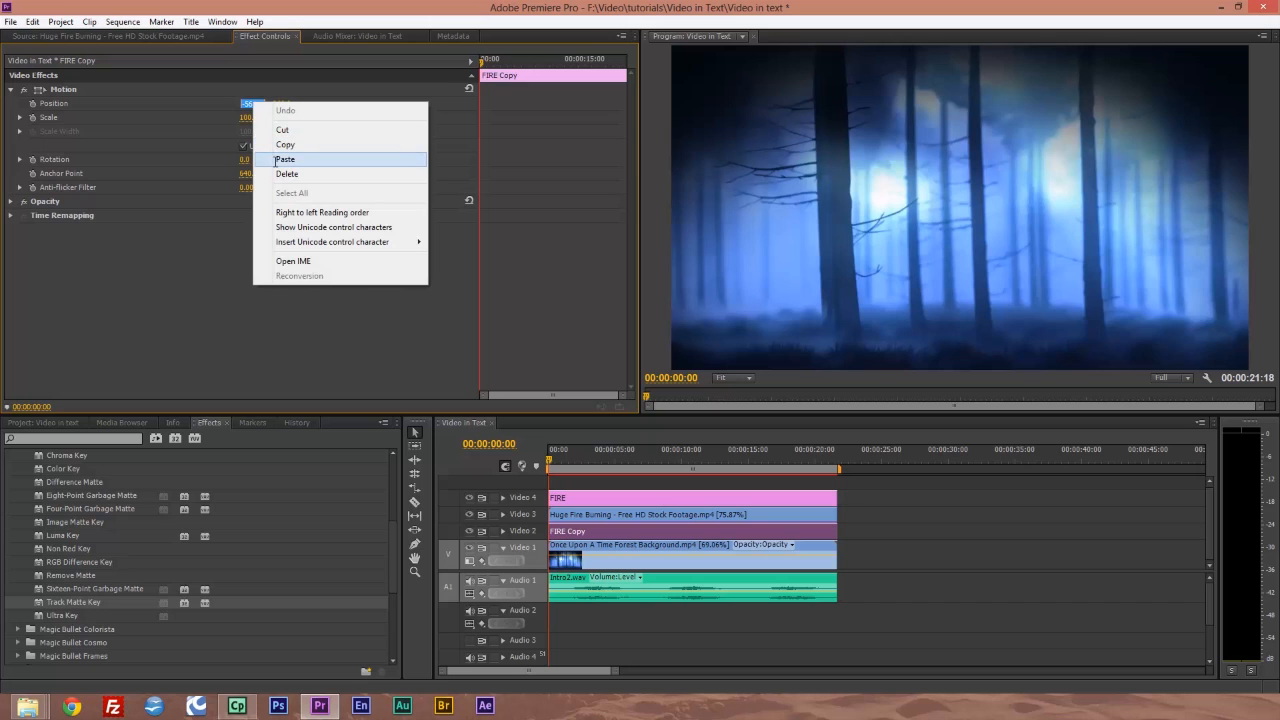
click(278, 159)
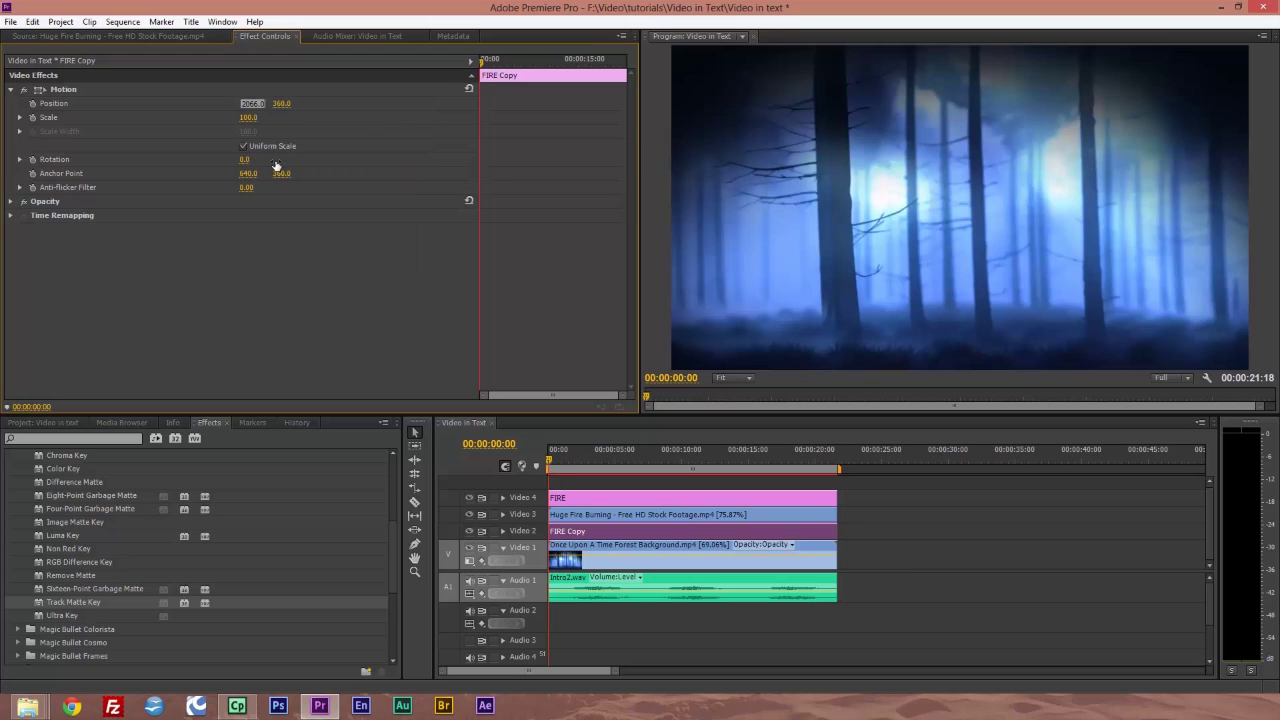
click(549, 464)
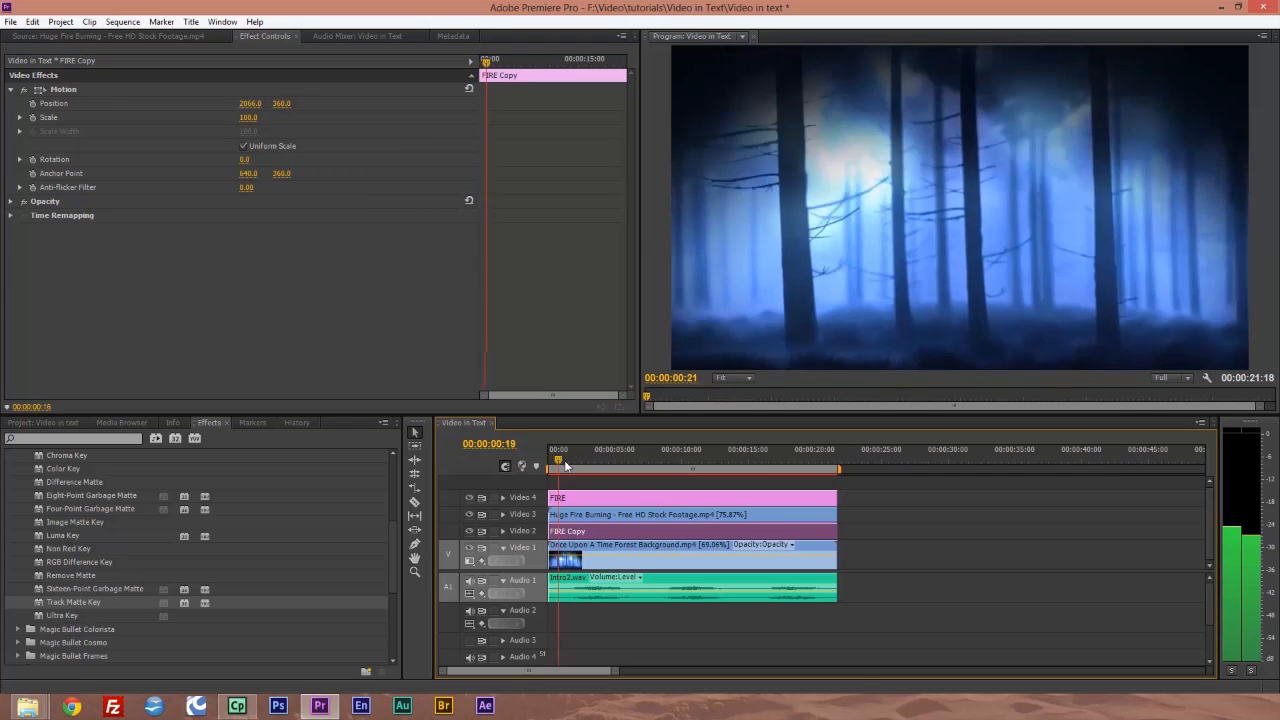
mouse_move(566, 466)
mouse_down()
mouse_move(843, 474)
mouse_move(800, 485)
mouse_move(544, 472)
mouse_up()
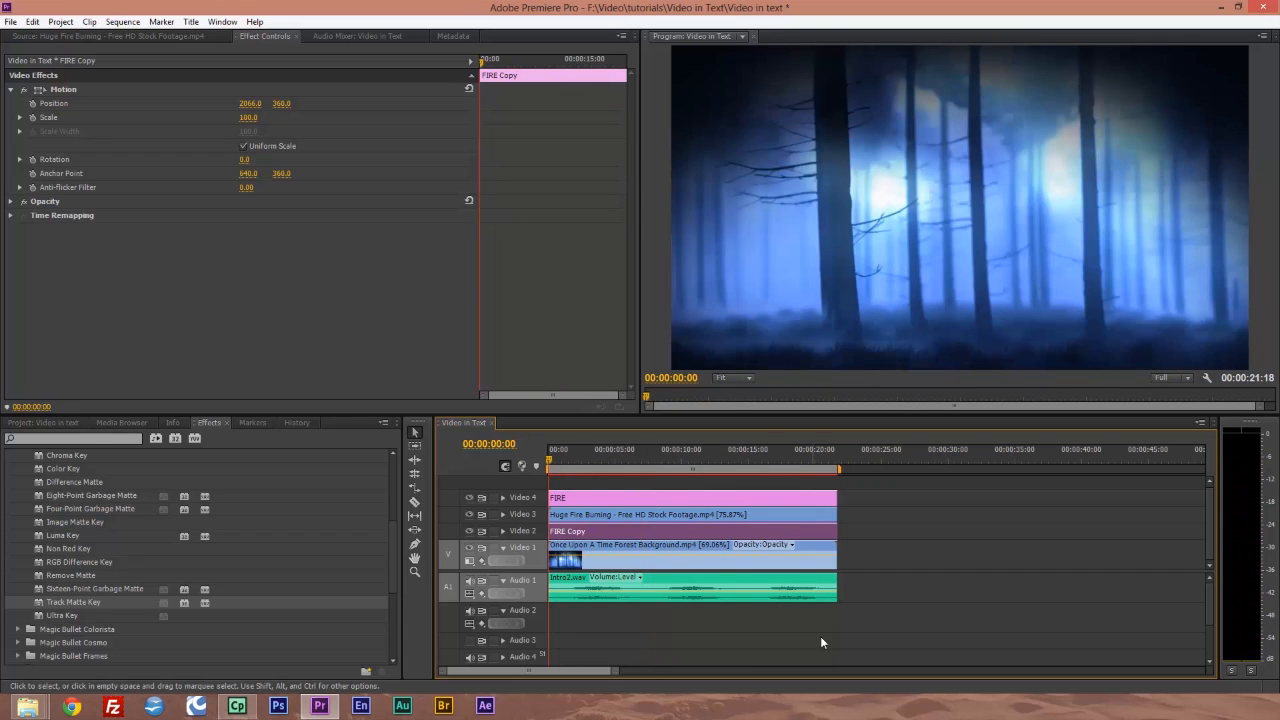
Nest all timeline clips into Nested Sequence 01 and view it in the Project panel.
drag(855, 618, 583, 503)
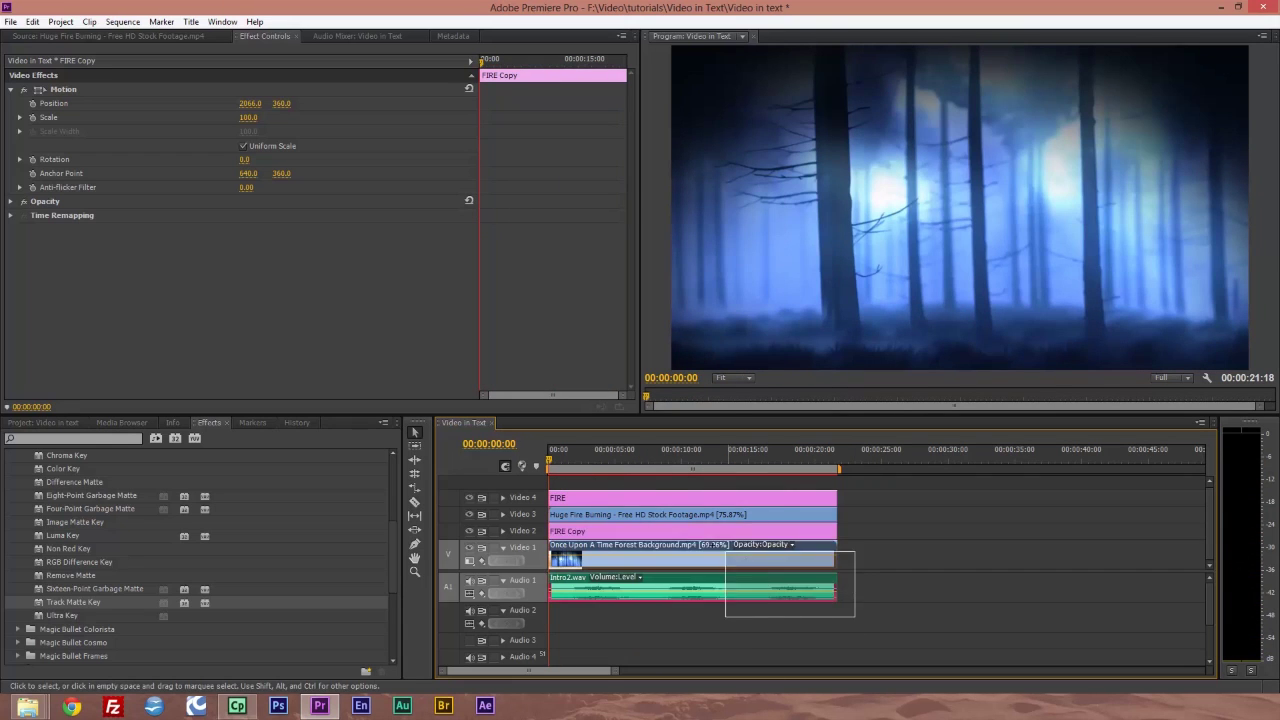
right_click(582, 499)
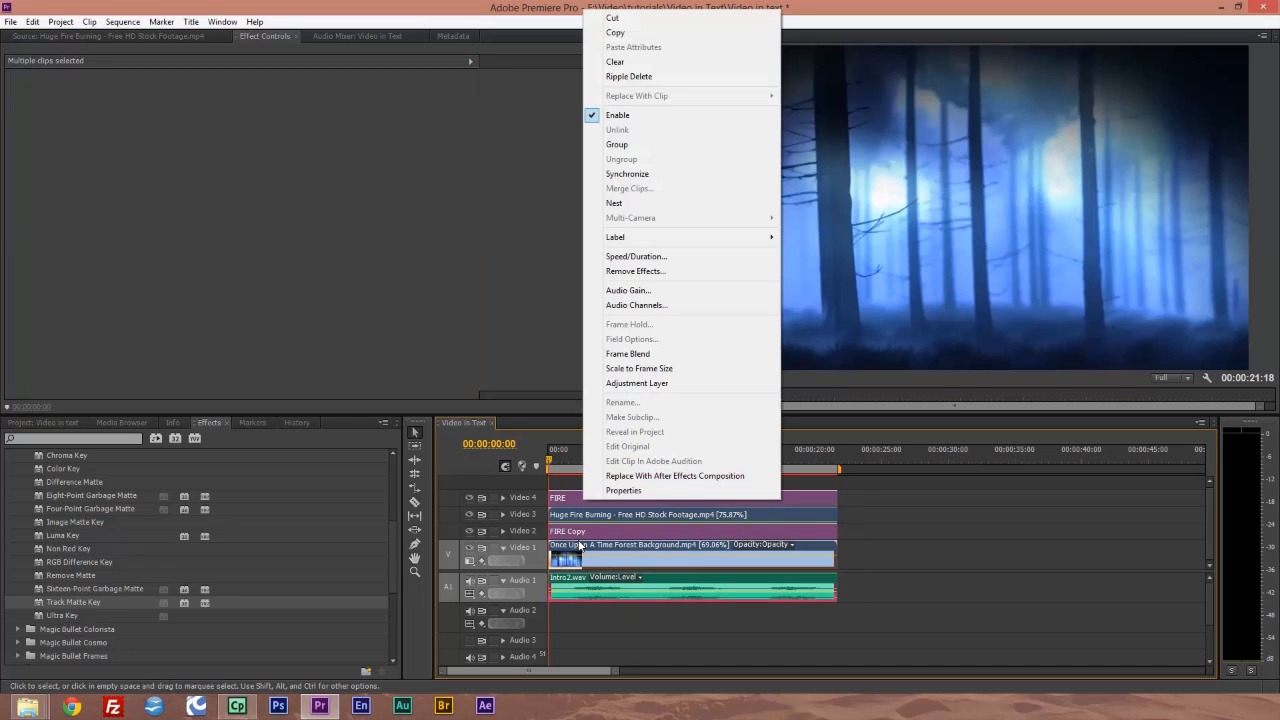
click(610, 203)
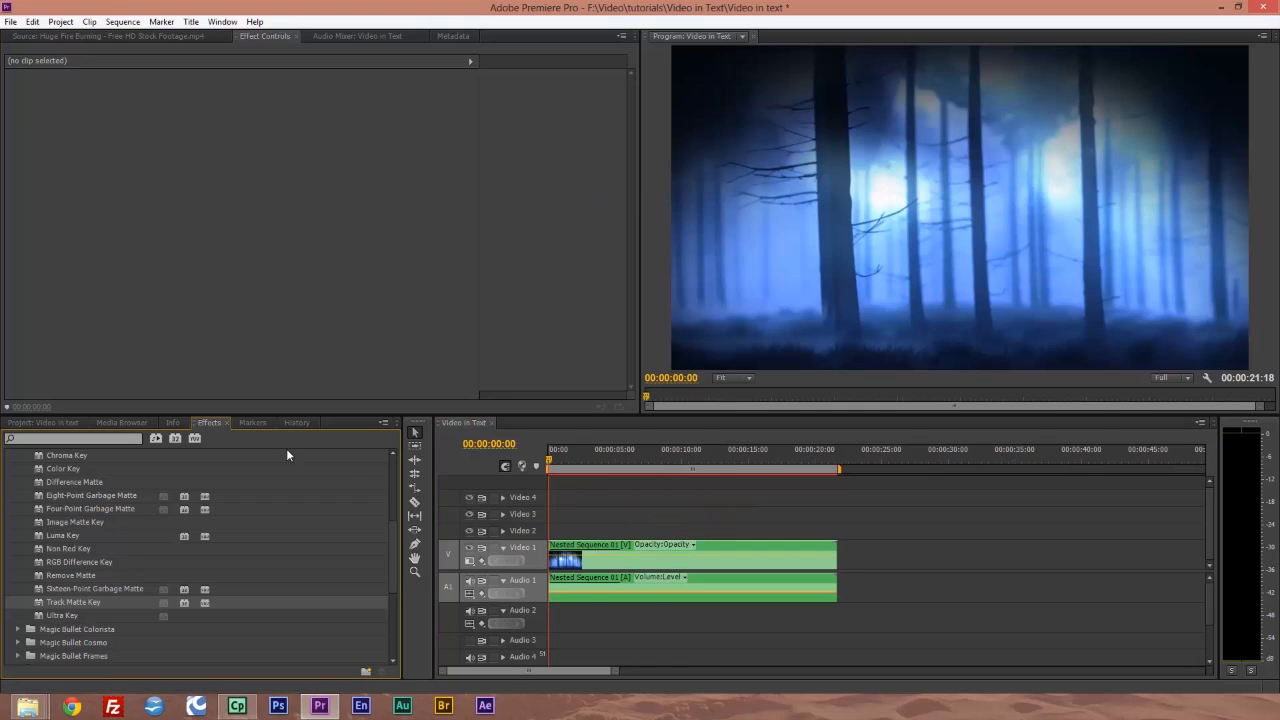
click(24, 424)
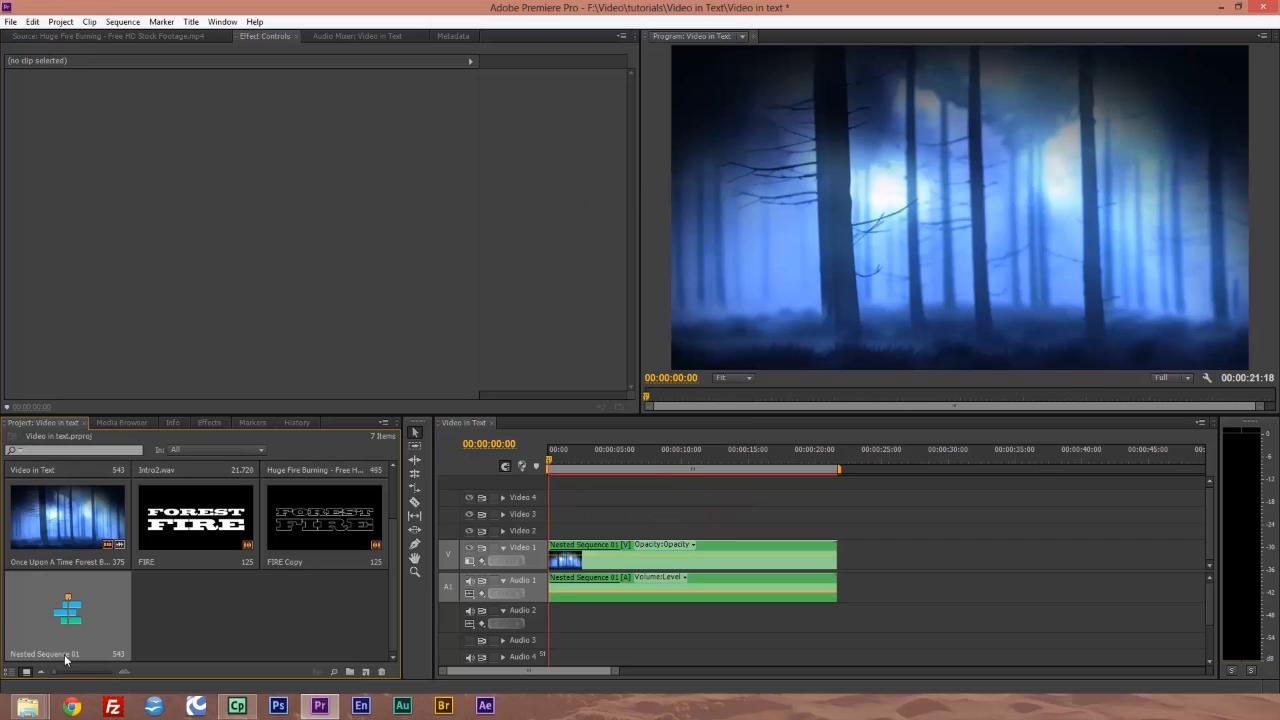
scroll(398, 612, up, 2)
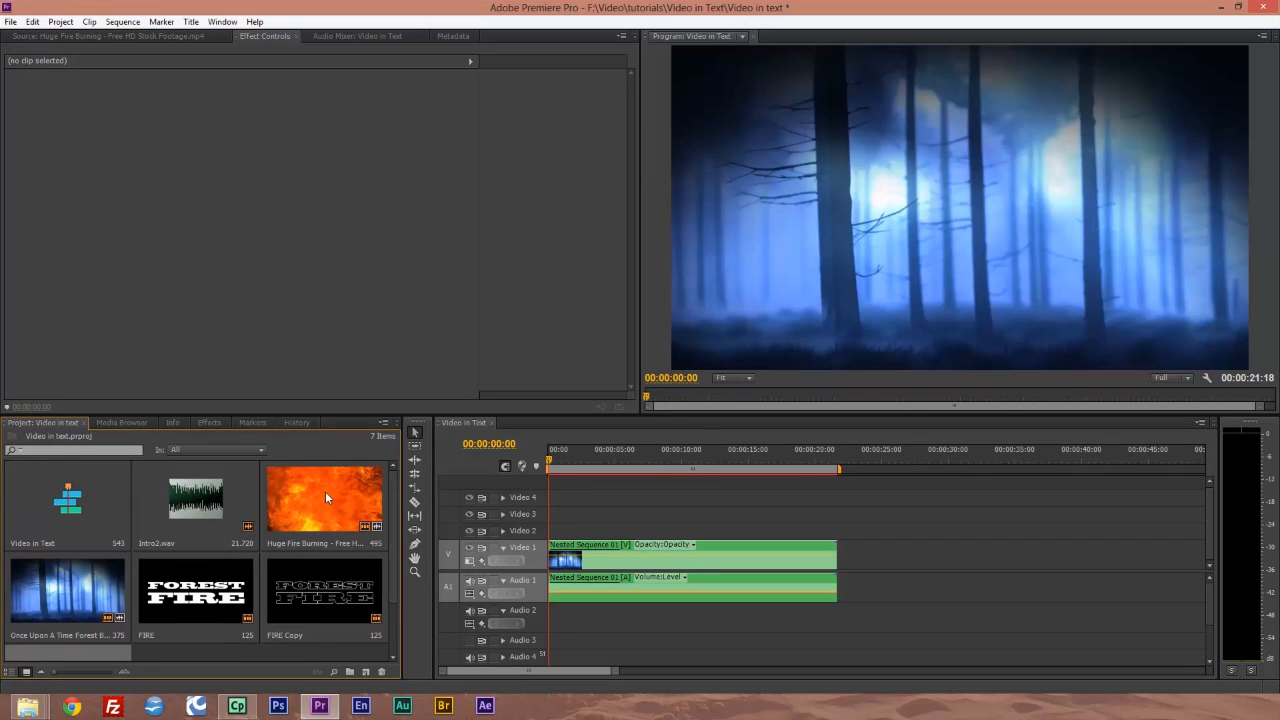
drag(392, 514, 386, 574)
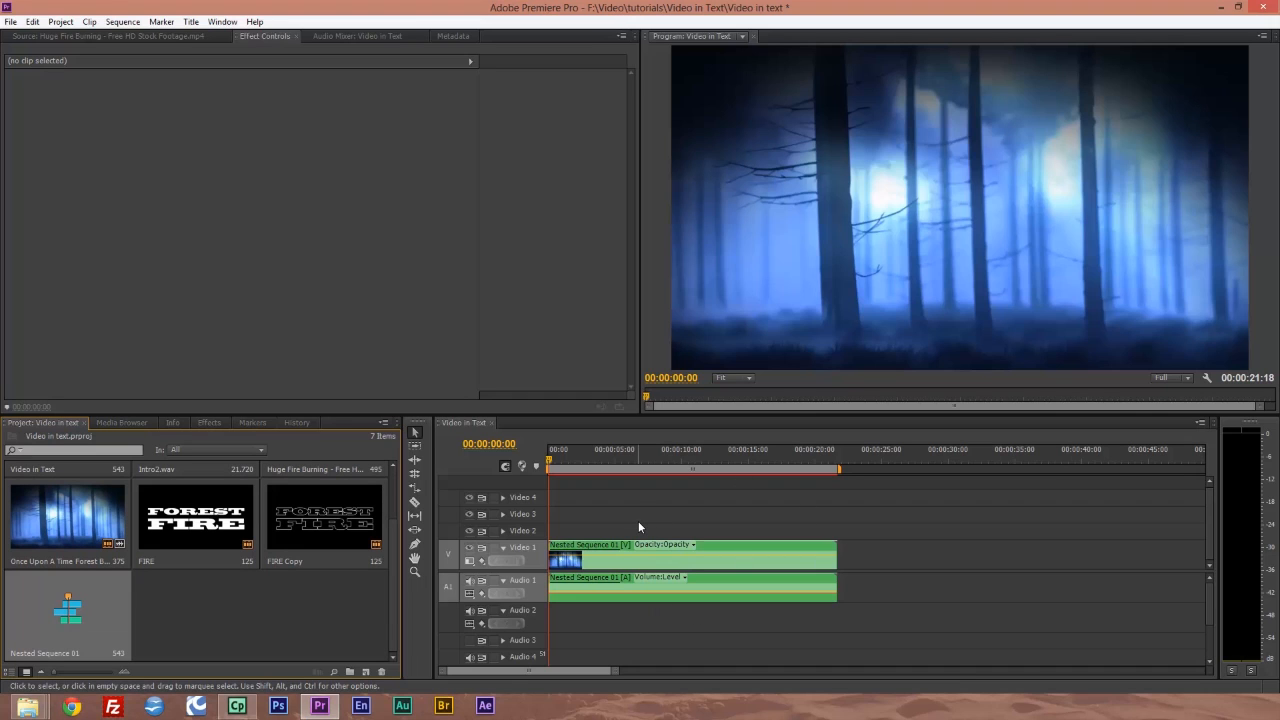
Apply an Exponential Fade from Audio Transitions > Crossfade to the end of the nested audio.
click(208, 423)
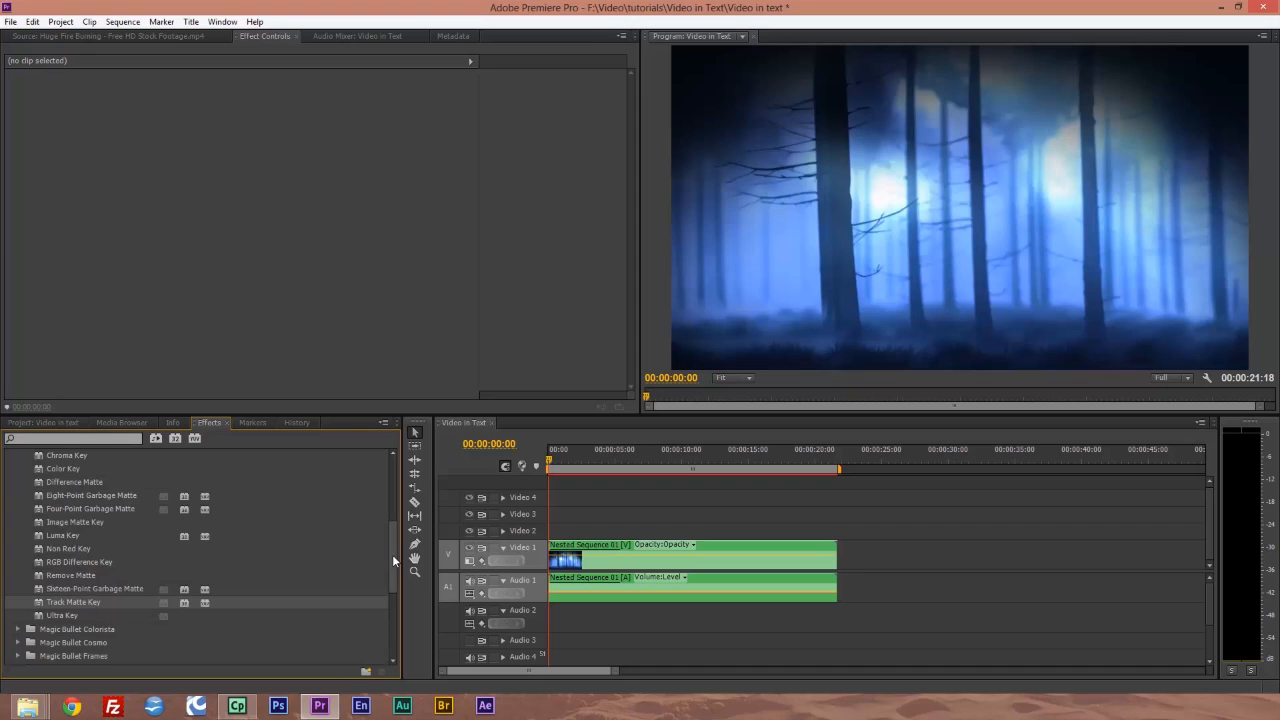
scroll(392, 560, up, 3)
scroll(186, 512, up, 2)
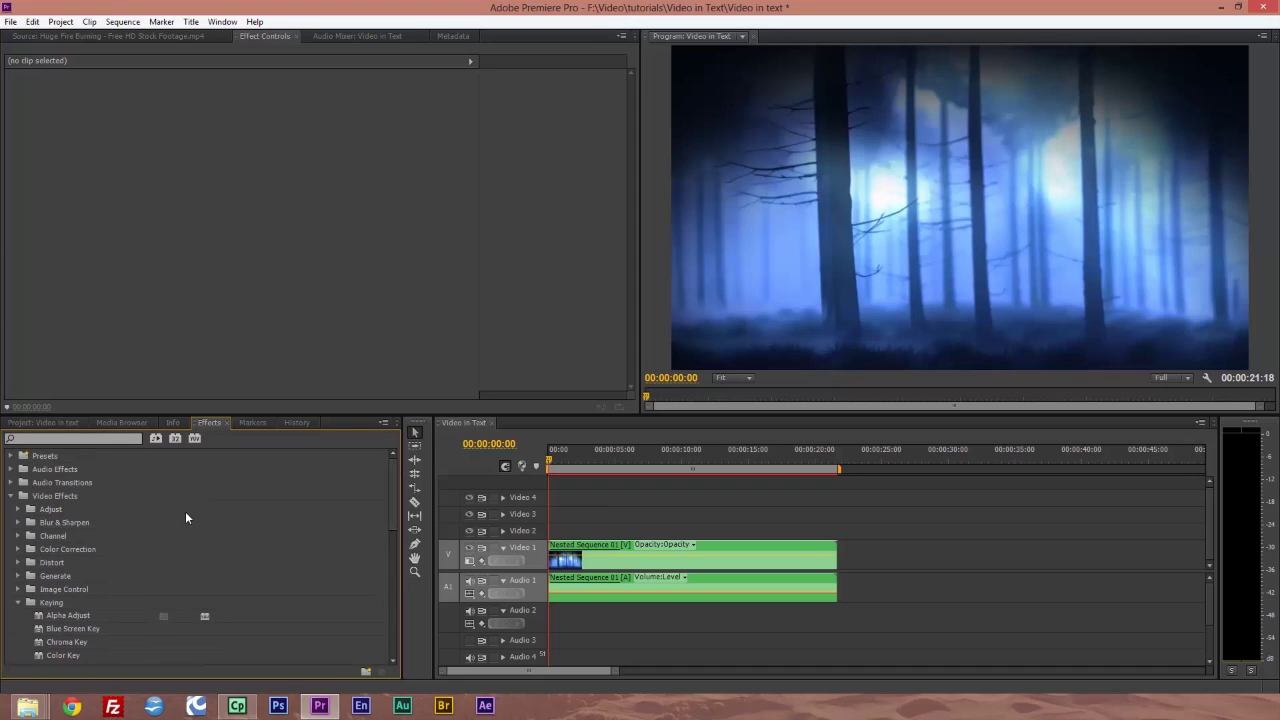
click(10, 496)
click(10, 483)
click(17, 496)
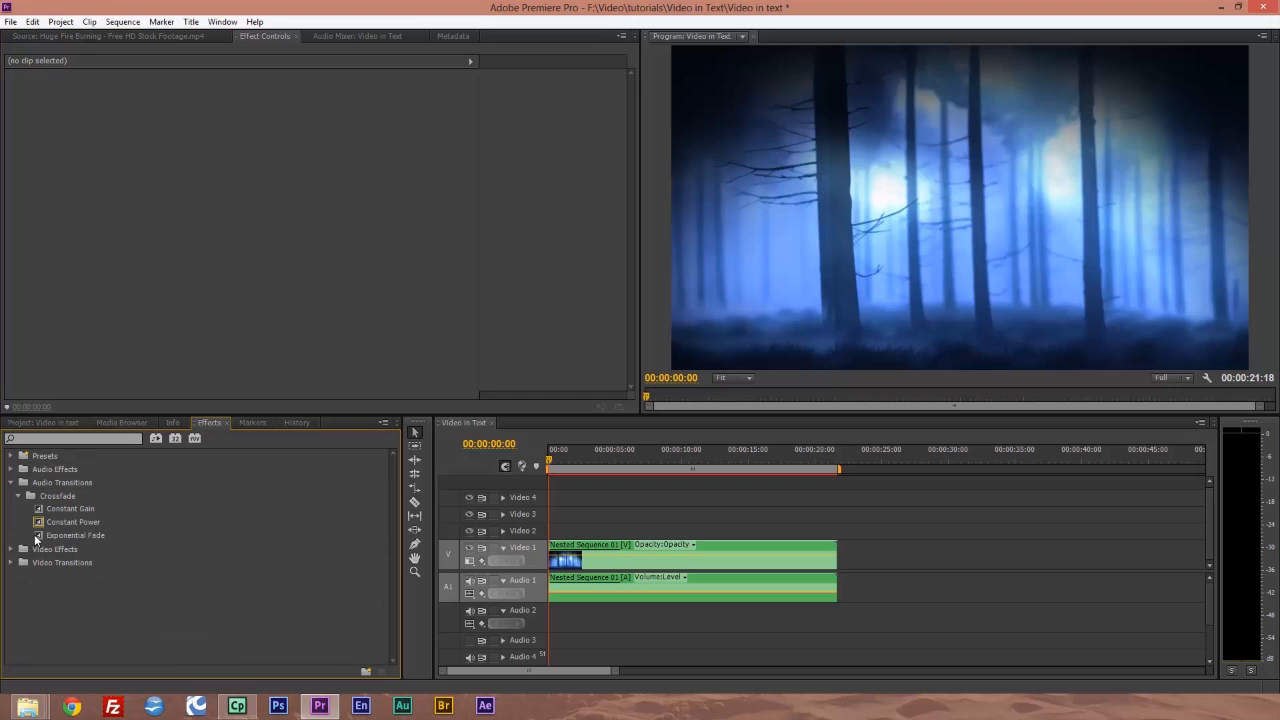
drag(40, 536, 840, 597)
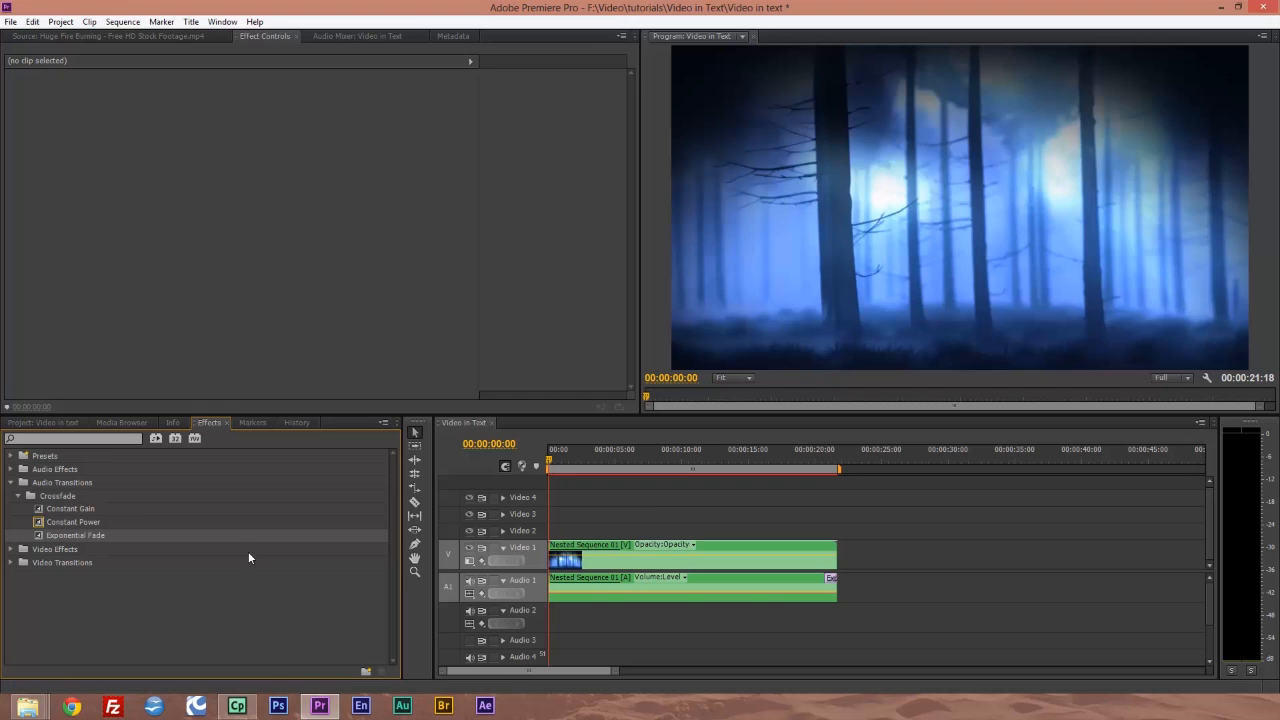
Add Cross Dissolve to both ends of the nested video and render the sequence previews.
click(11, 483)
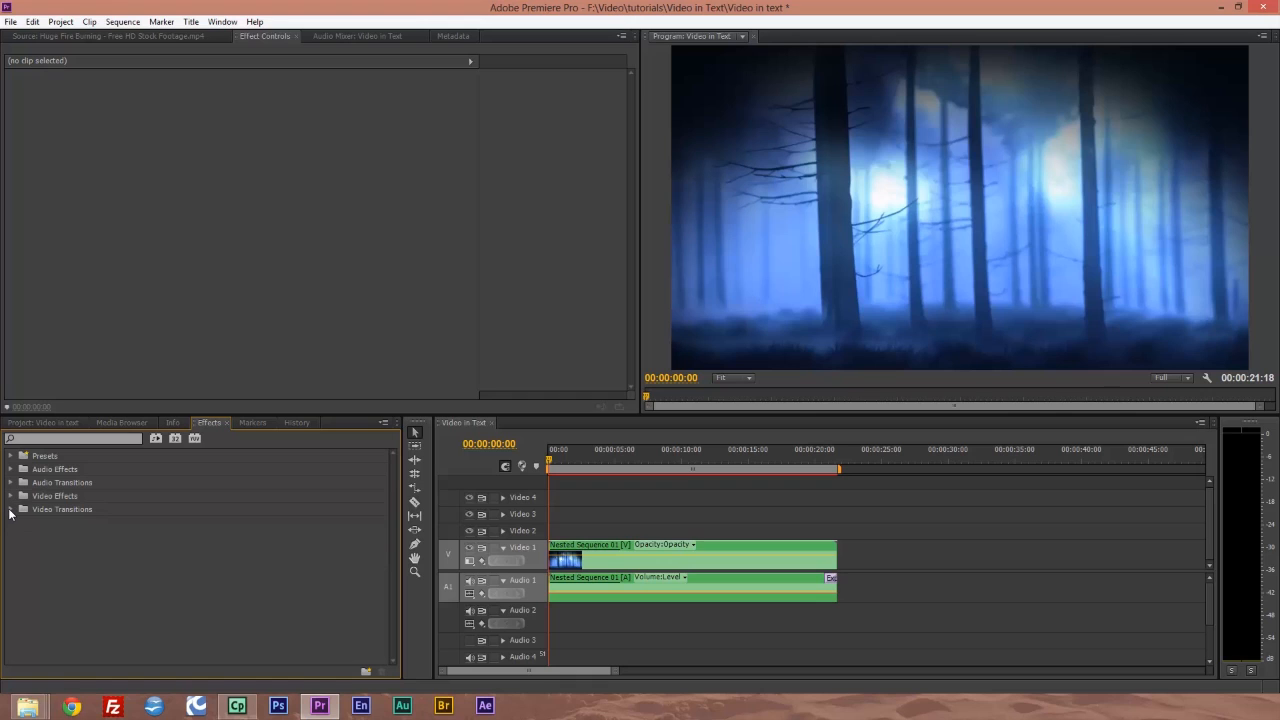
click(11, 510)
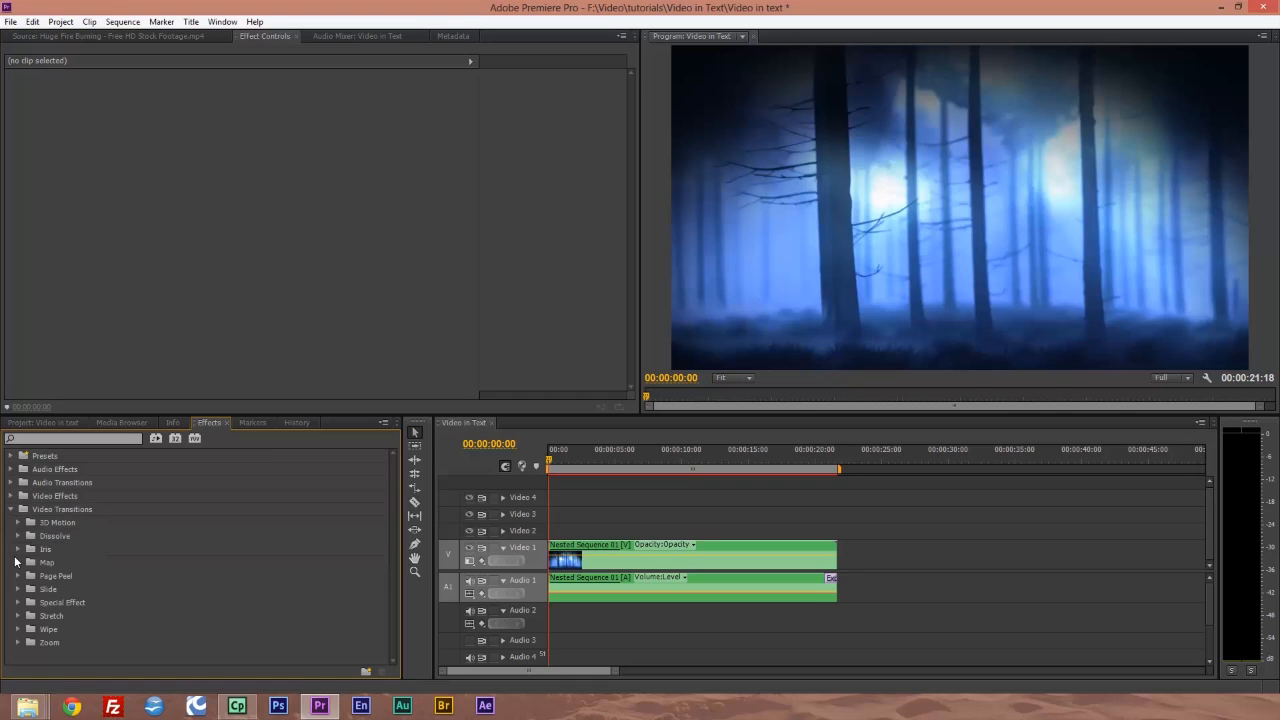
click(17, 537)
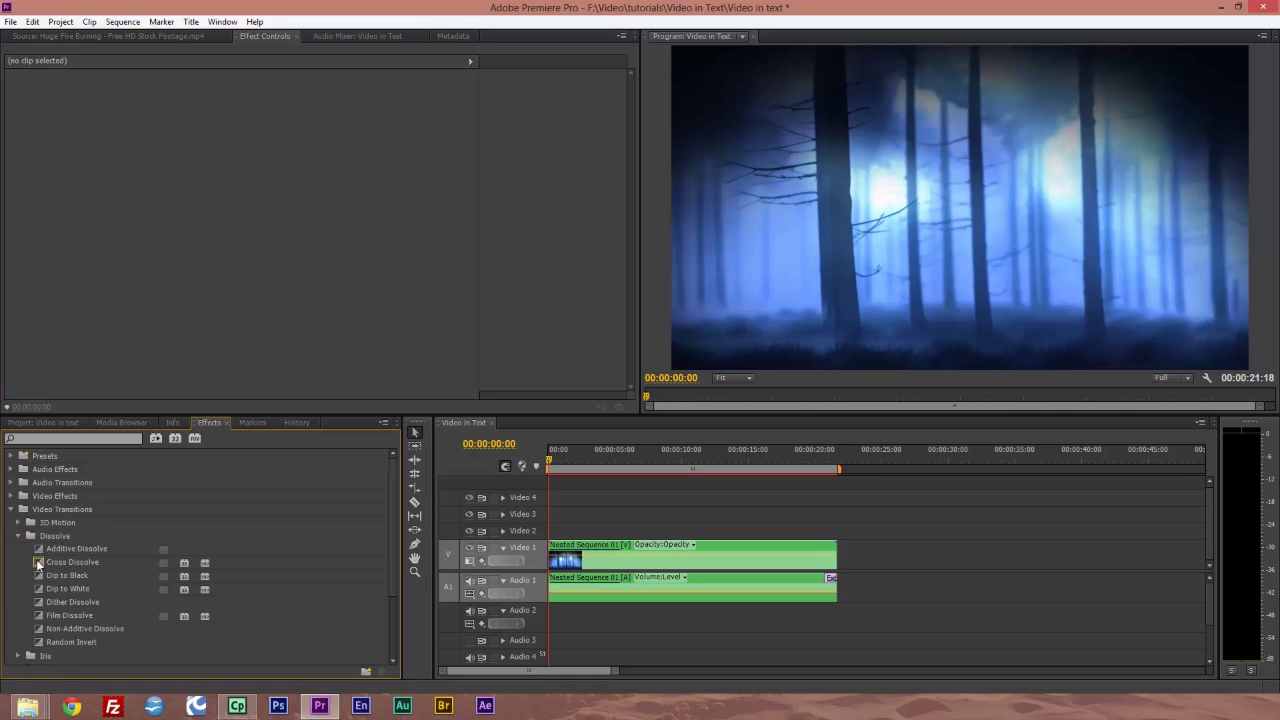
drag(38, 565, 556, 562)
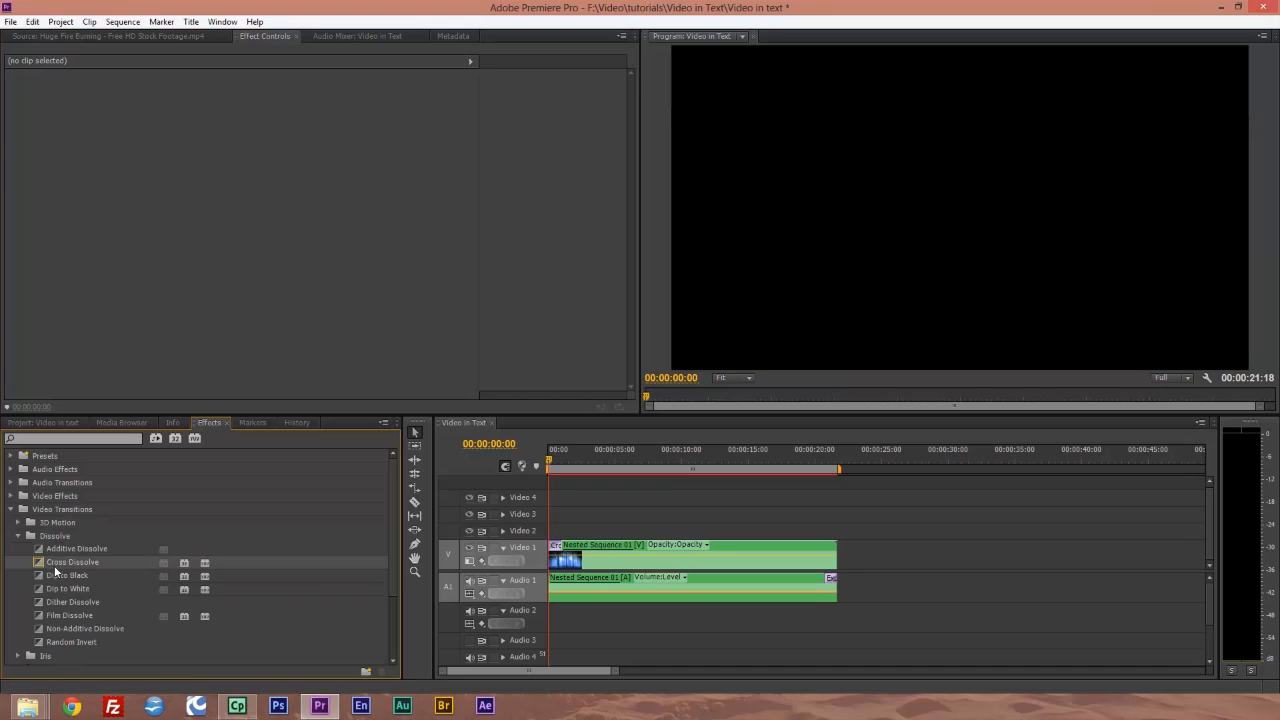
drag(45, 561, 838, 560)
key(Return)
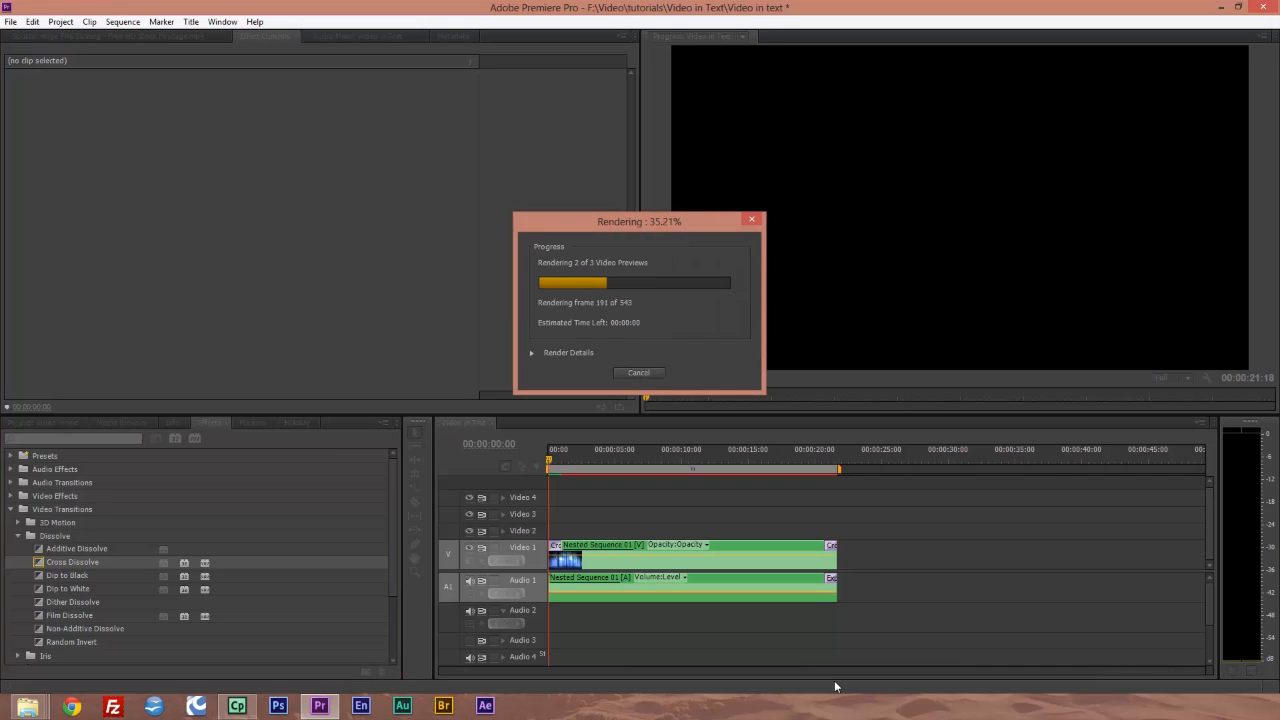